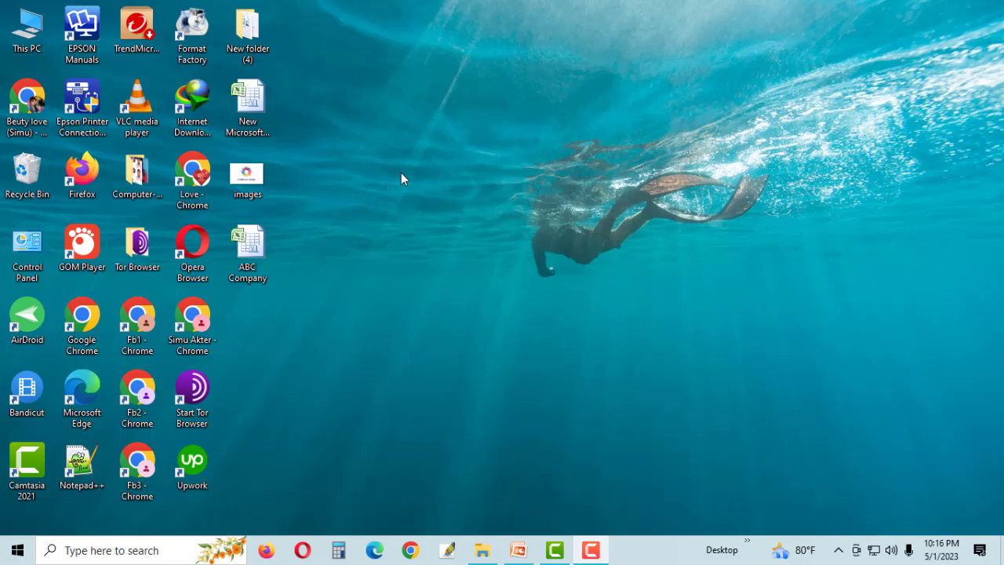
# - Create a new Microsoft Office Excel Worksheet on the desktop, keeping its default name
pyautogui.rightClick(401, 179)
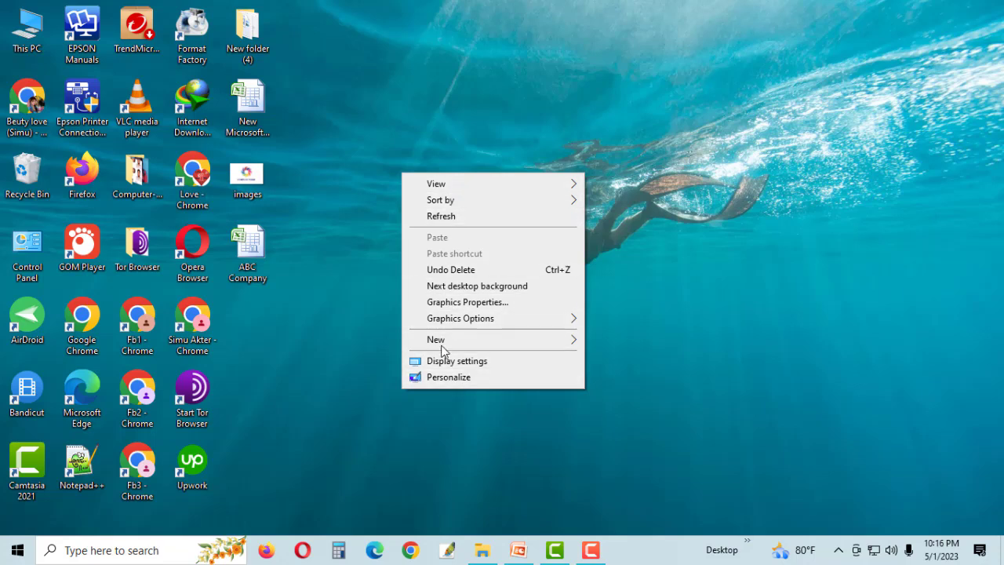
pyautogui.moveTo(446, 345)
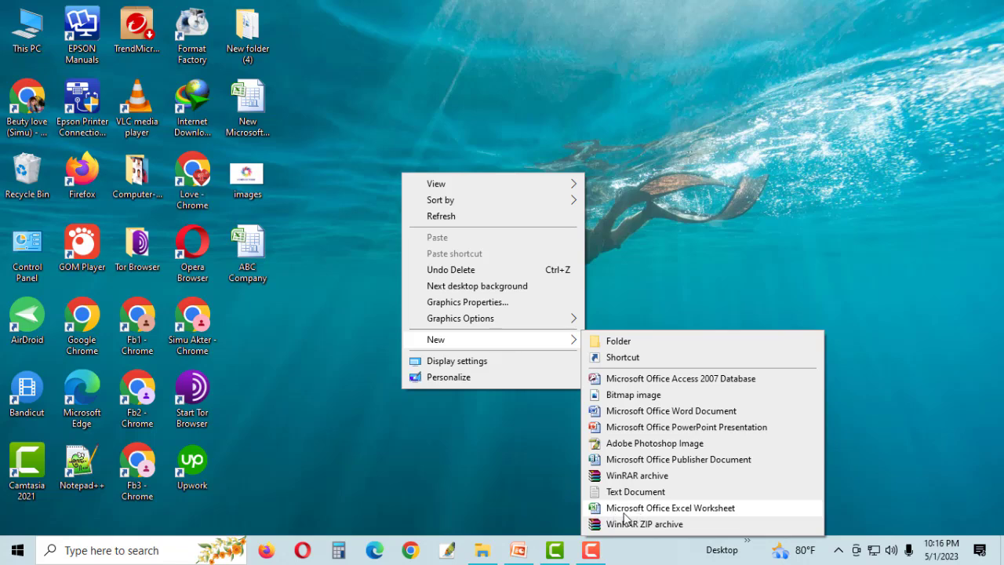
pyautogui.click(672, 509)
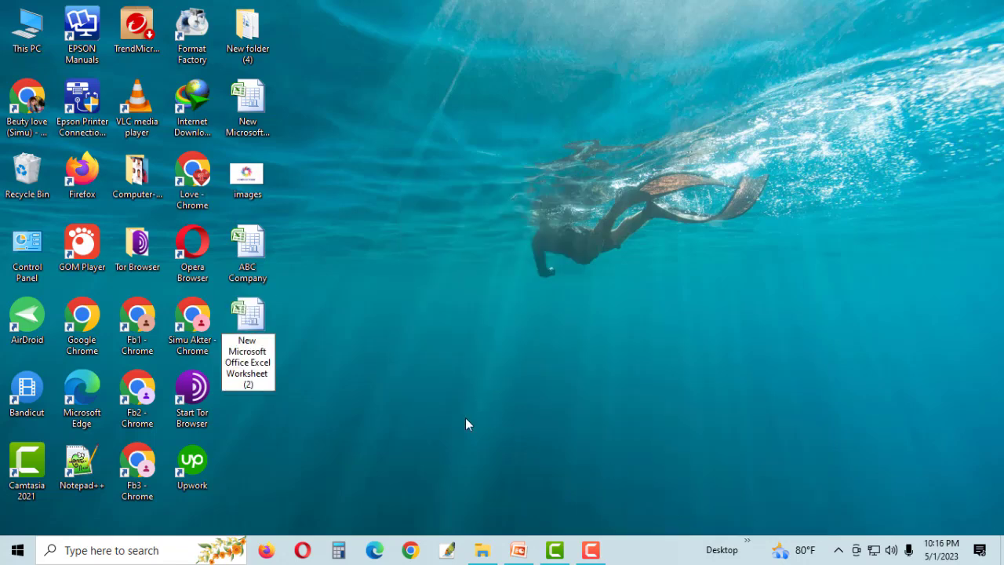
pyautogui.press('Return')
# - Rename the new Excel worksheet file on the desktop as ABC
pyautogui.rightClick(249, 350)
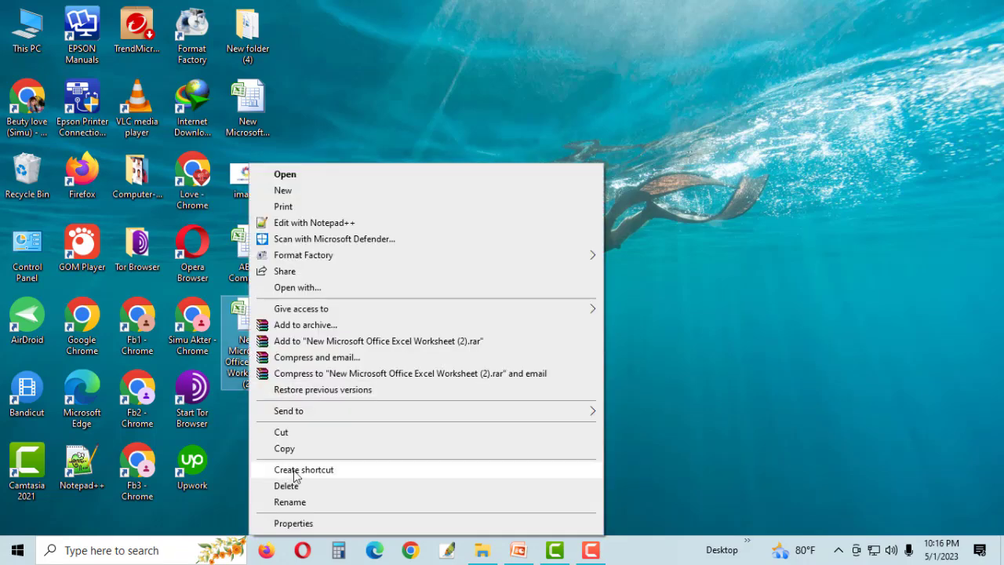
pyautogui.click(298, 502)
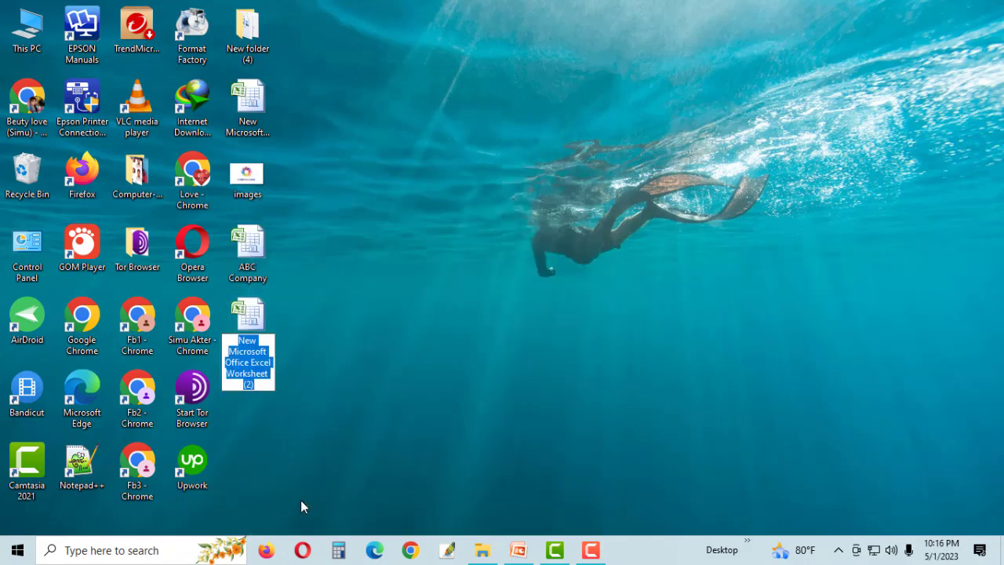
pyautogui.write('ABC')
pyautogui.press('Return')
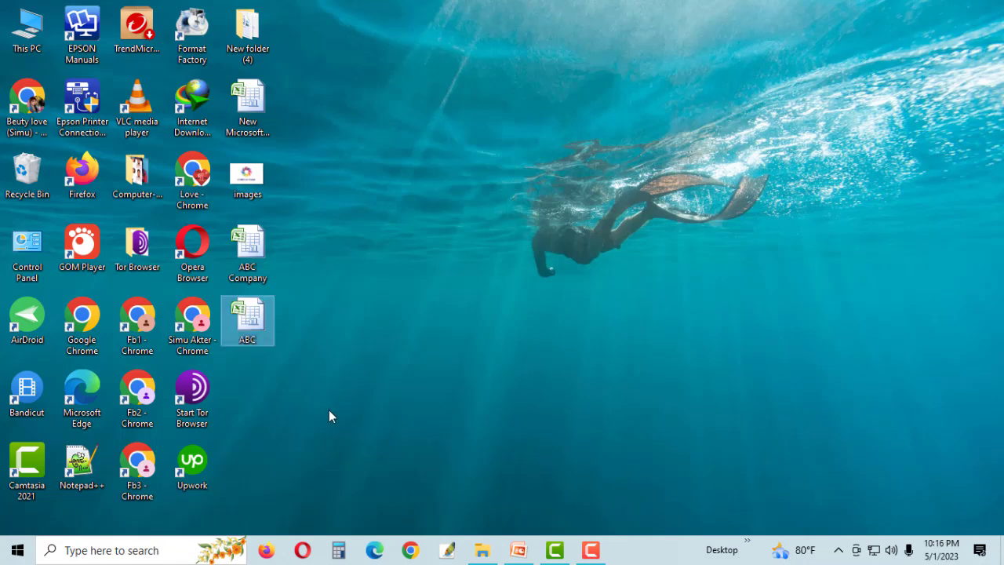
# - Open the ABC workbook from the desktop in Excel
pyautogui.rightClick(263, 312)
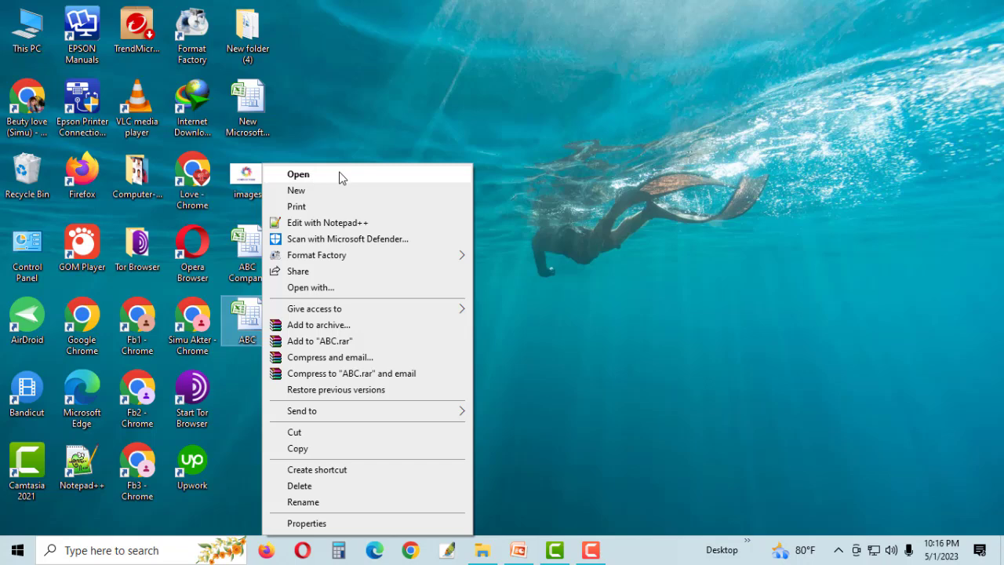
pyautogui.click(645, 249)
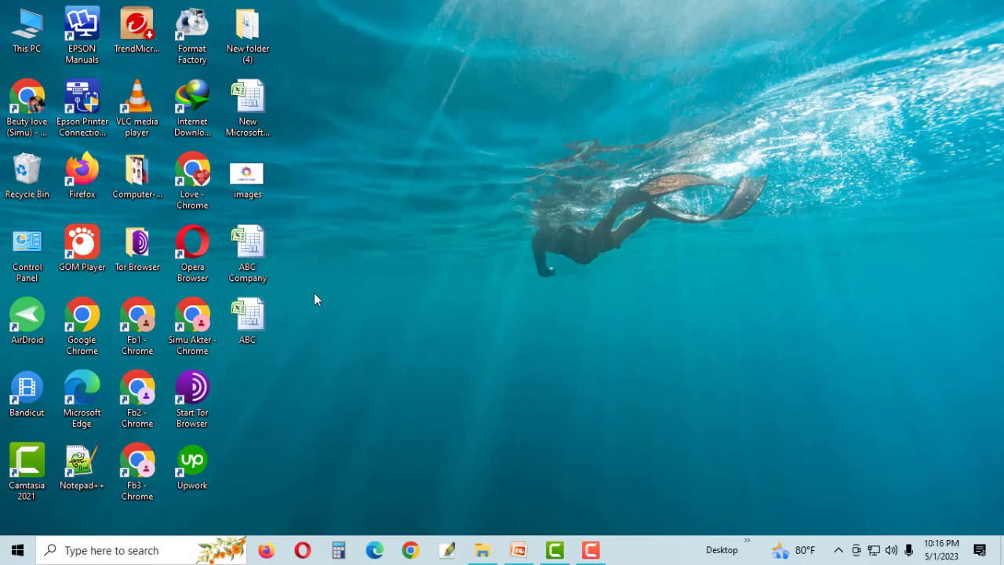
pyautogui.doubleClick(267, 306)
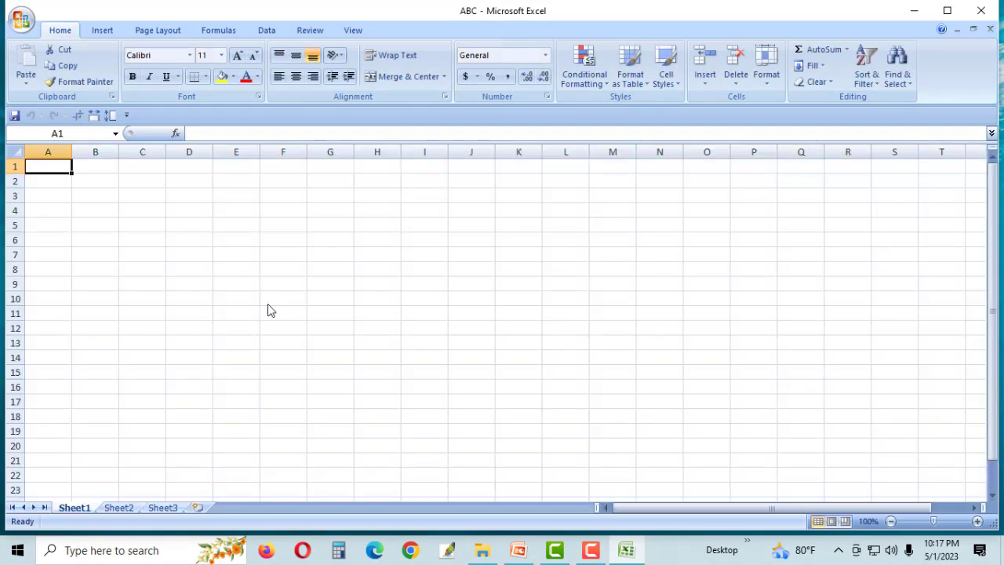
# - Select the whole of column A and look down its rows, then return to cell B8
pyautogui.click(305, 312)
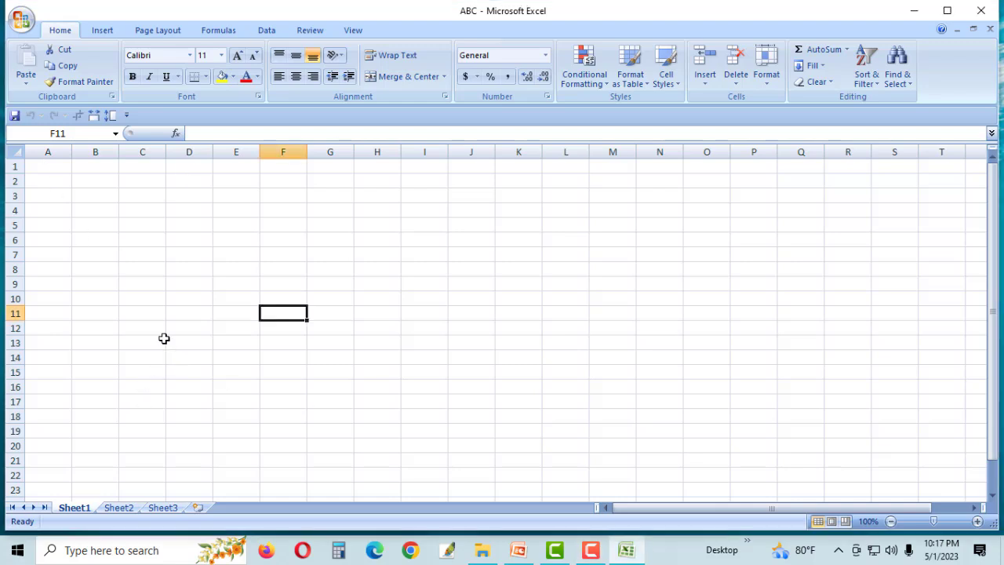
pyautogui.click(157, 284)
pyautogui.click(88, 266)
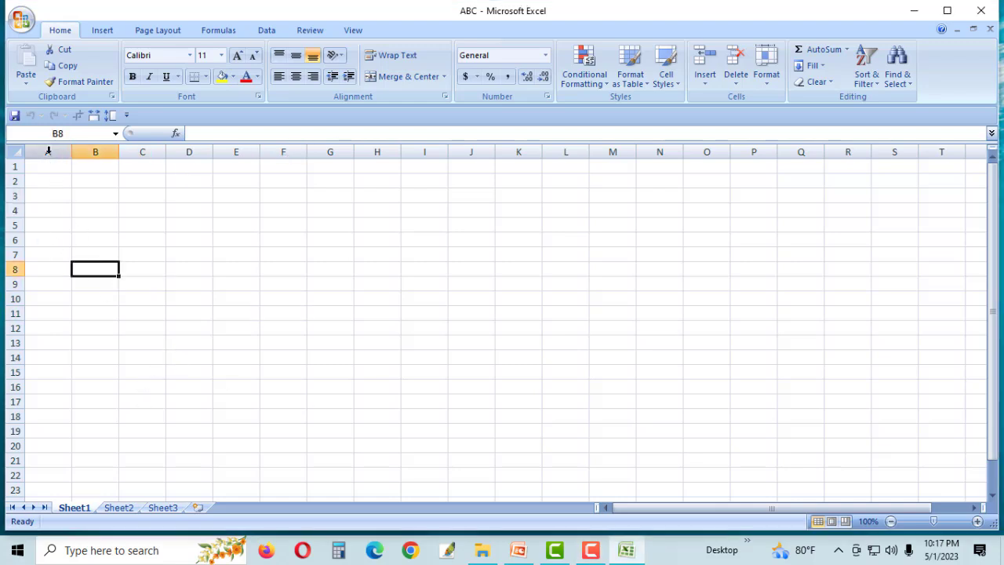
pyautogui.click(57, 149)
pyautogui.scroll(-8, 55, 382)
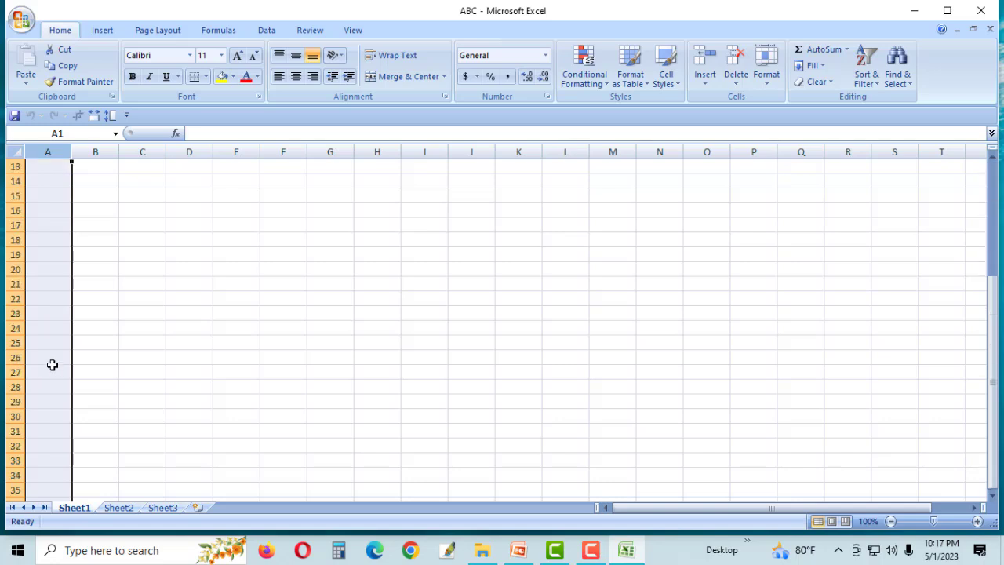
pyautogui.scroll(8, 52, 377)
pyautogui.click(76, 271)
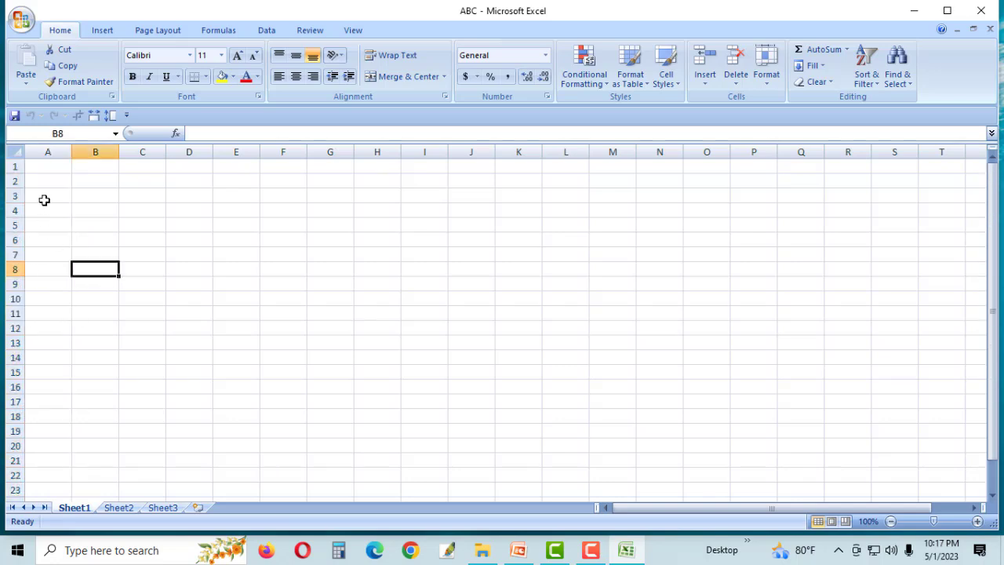
# - Step through cells A1 to A4, then select the cells of column A from A1 down past row 100
pyautogui.click(43, 164)
pyautogui.click(46, 180)
pyautogui.click(46, 195)
pyautogui.click(47, 208)
pyautogui.click(110, 208)
pyautogui.moveTo(45, 165); pyautogui.dragTo(65, 549)
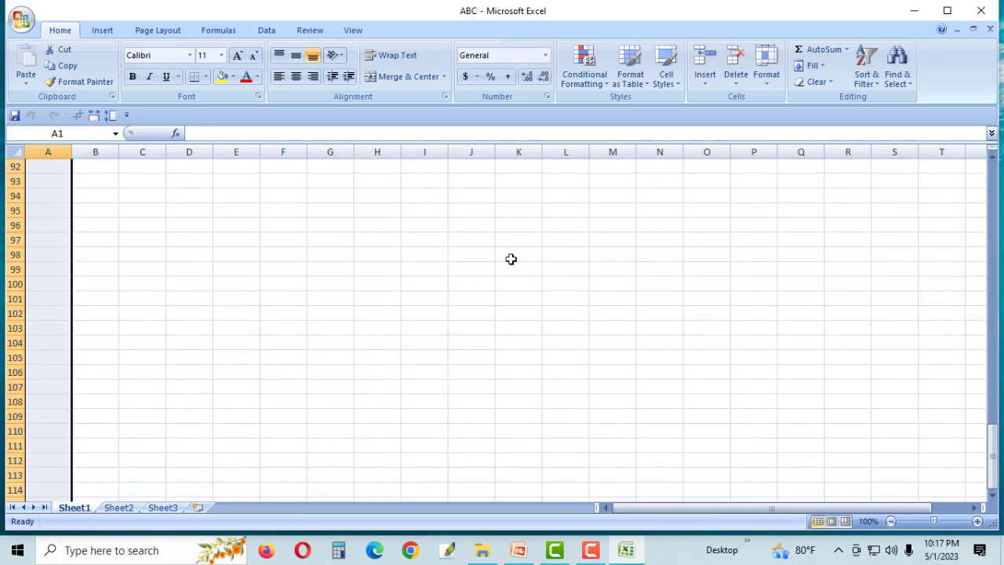
pyautogui.moveTo(993, 441); pyautogui.dragTo(1000, 72)
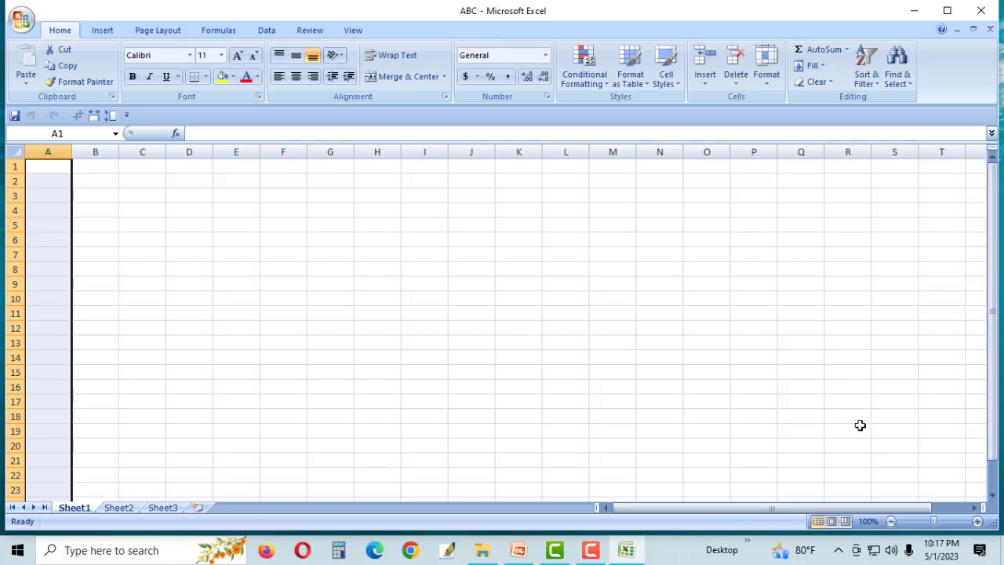
# - Select the whole of row 1, then step through its individual cells from C1 to I1
pyautogui.click(12, 166)
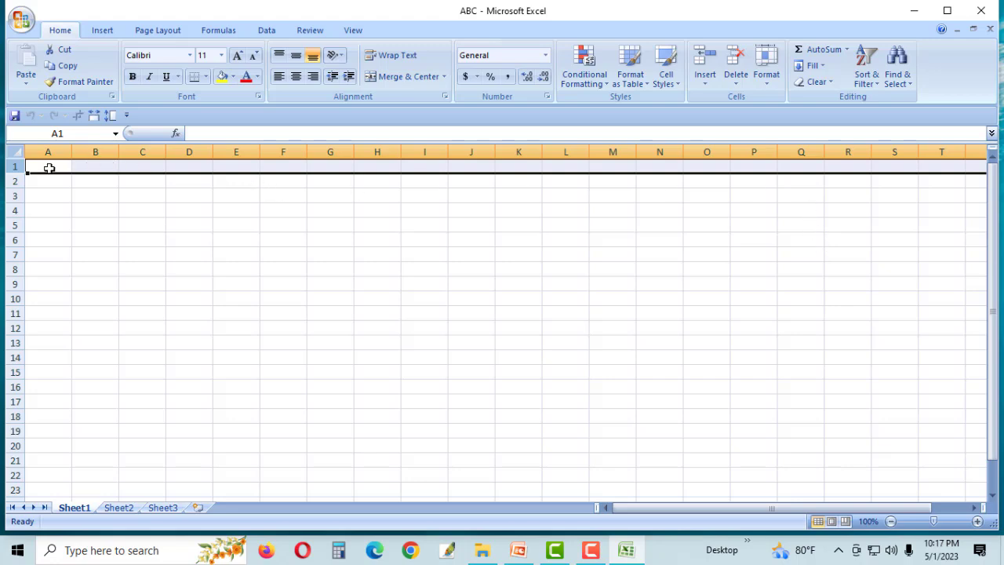
pyautogui.click(396, 240)
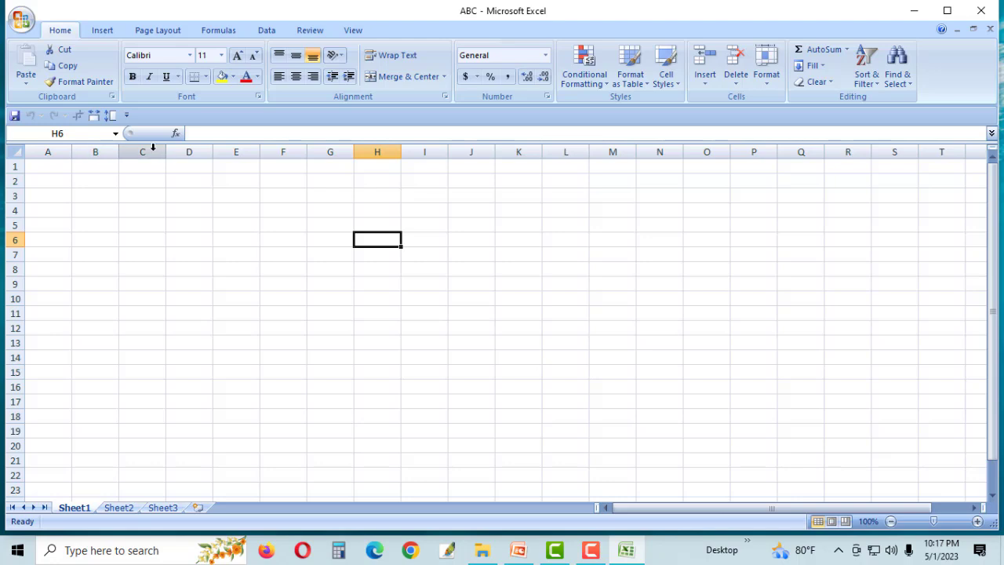
pyautogui.click(125, 163)
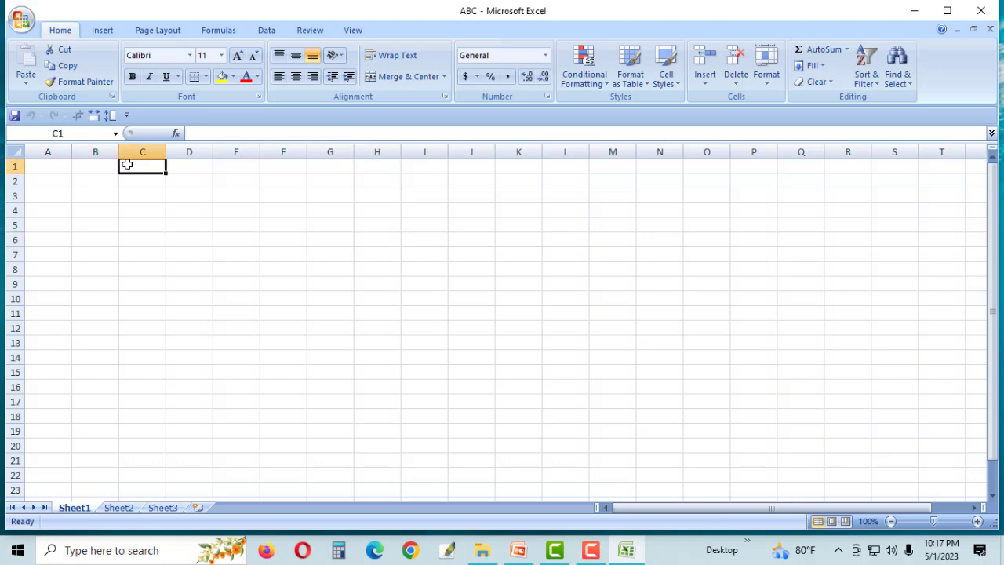
pyautogui.click(209, 166)
pyautogui.click(258, 170)
pyautogui.click(276, 170)
pyautogui.click(345, 170)
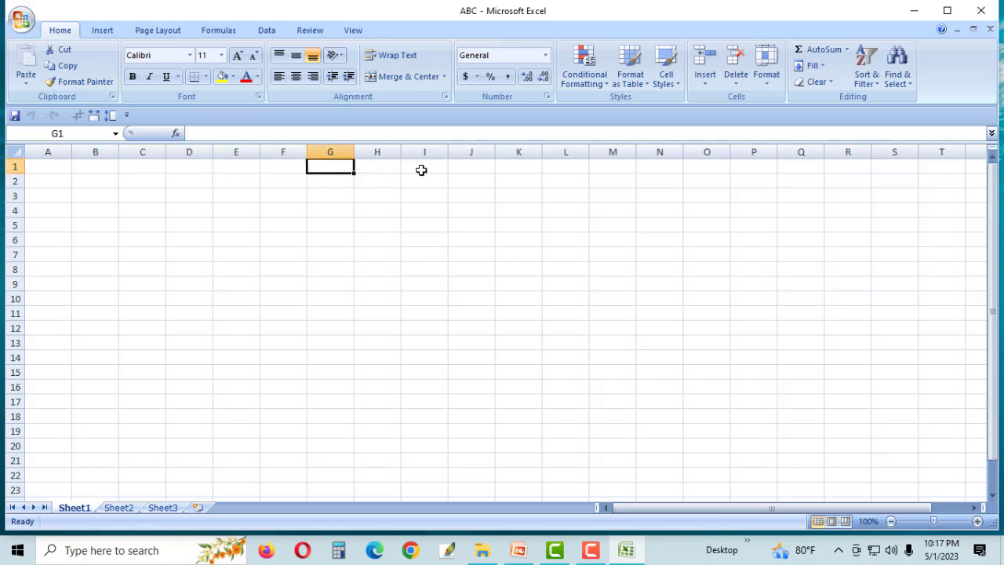
pyautogui.click(414, 170)
# - Select column A and then row 1 to compare a column with a row, and clear the selection
pyautogui.click(39, 144)
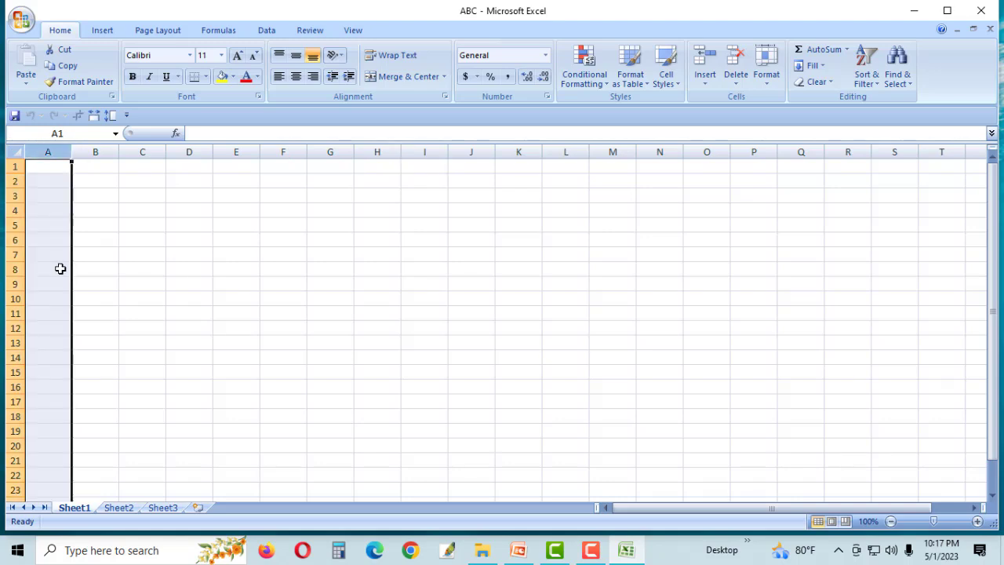
pyautogui.click(123, 181)
pyautogui.click(4, 166)
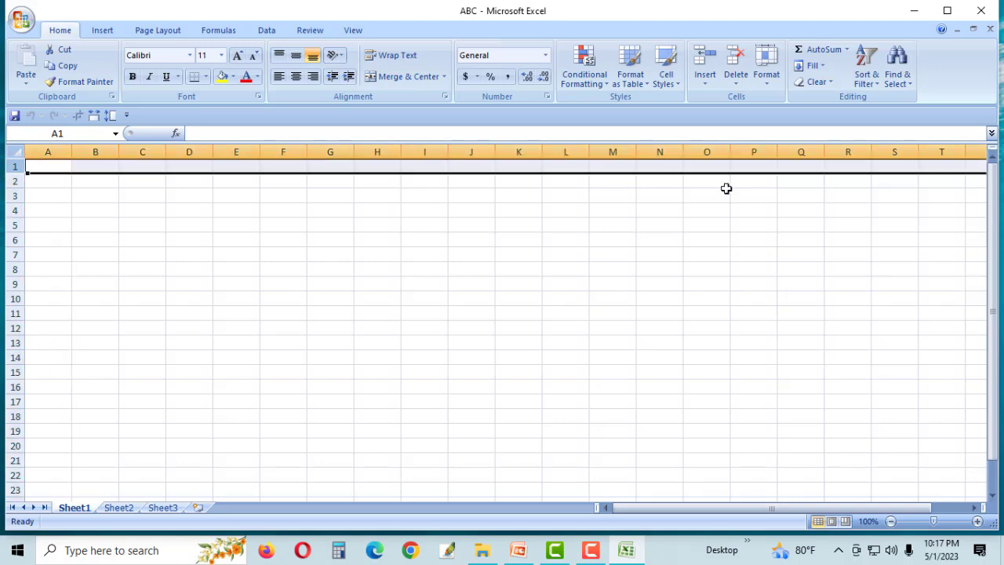
pyautogui.moveTo(625, 511); pyautogui.dragTo(515, 505)
pyautogui.click(323, 354)
pyautogui.click(173, 257)
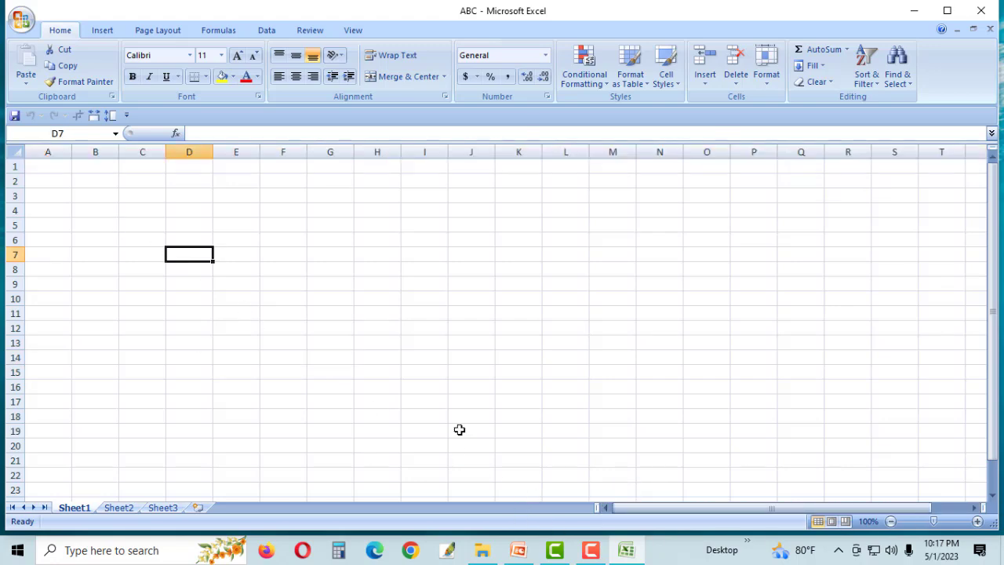
pyautogui.click(92, 200)
pyautogui.click(60, 171)
pyautogui.click(83, 215)
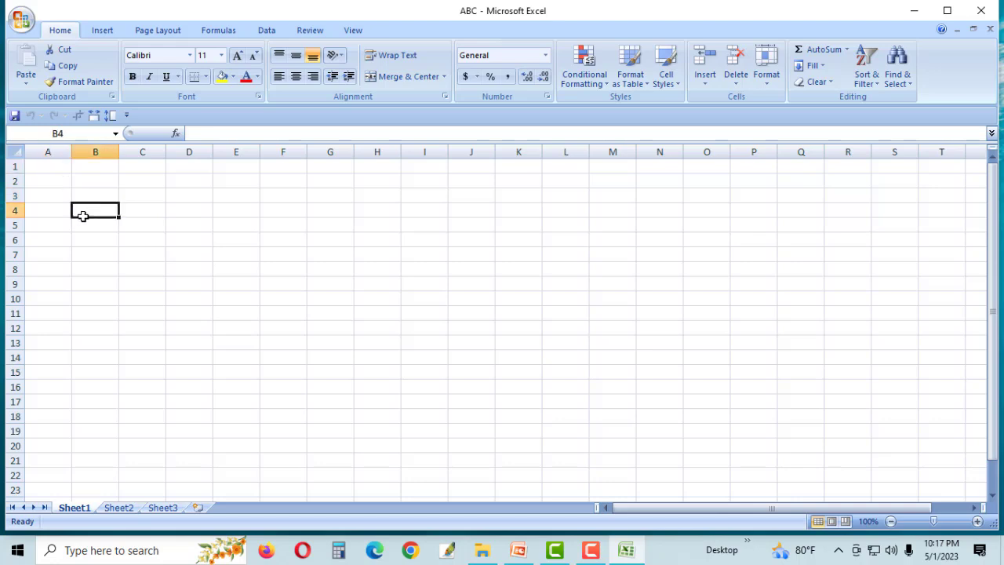
pyautogui.click(60, 178)
pyautogui.click(110, 207)
# - Examine the Insert, Page Layout, Formulas, Data, Review and View commands in turn
pyautogui.click(105, 31)
pyautogui.click(167, 32)
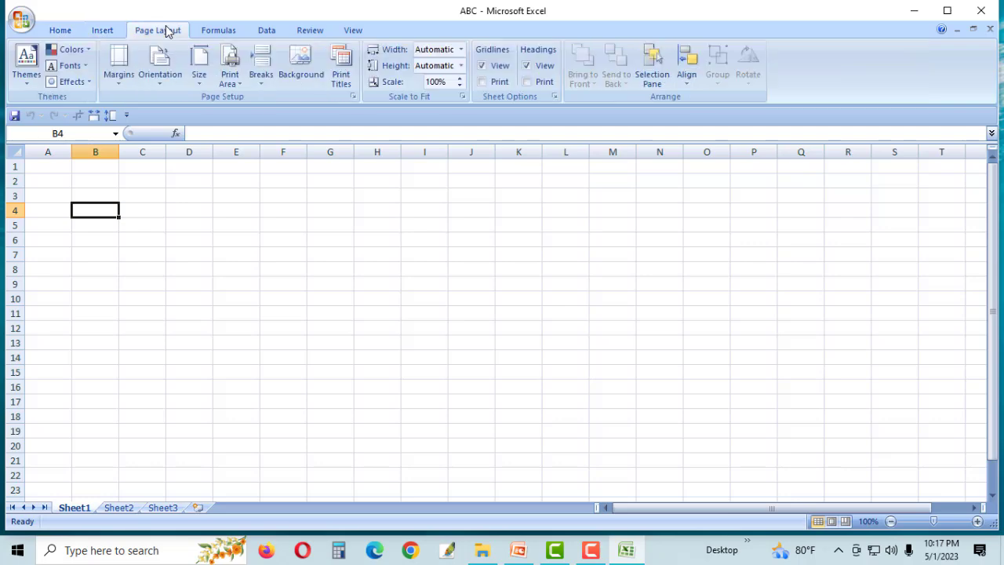
pyautogui.click(231, 31)
pyautogui.click(267, 31)
pyautogui.click(310, 33)
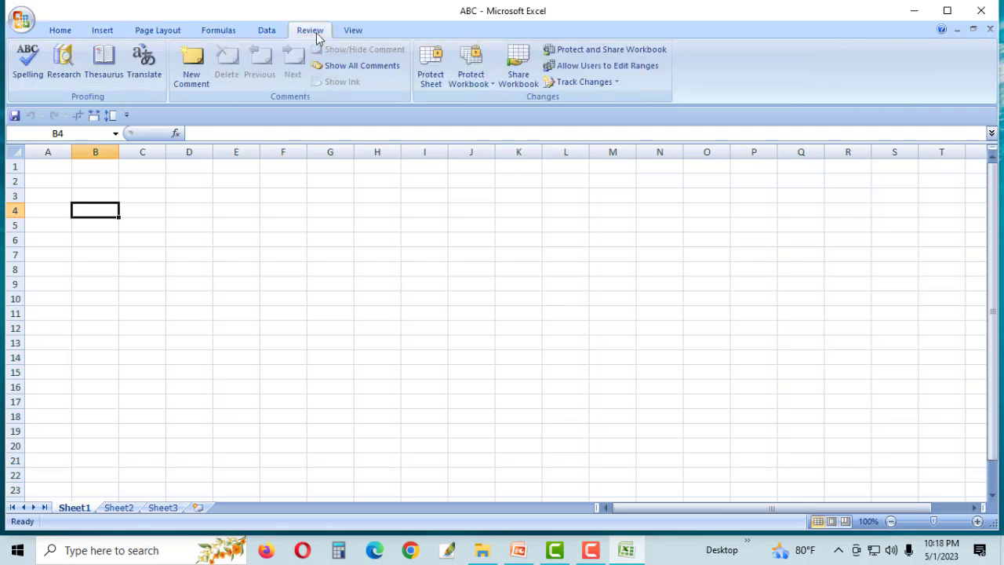
pyautogui.click(358, 32)
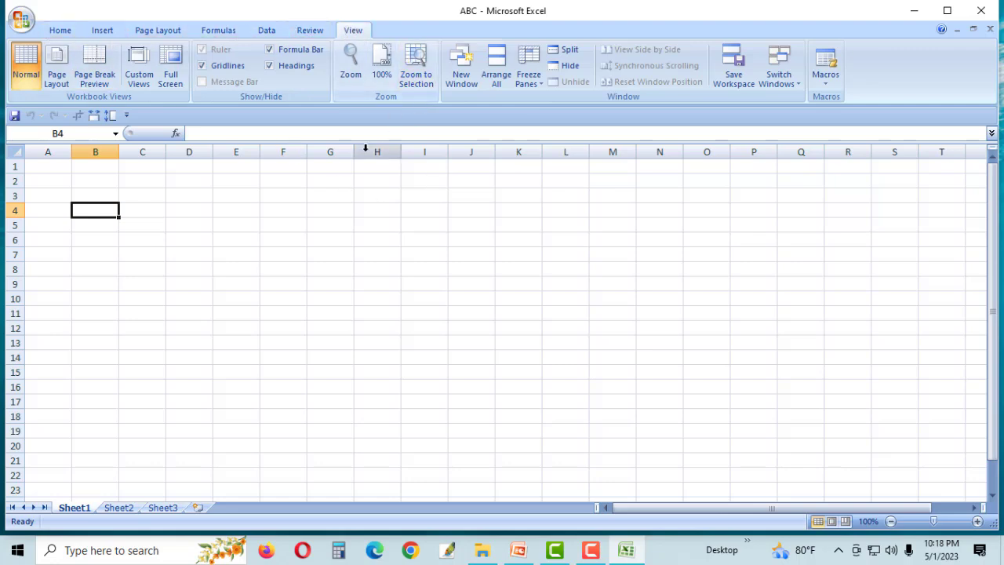
pyautogui.click(310, 190)
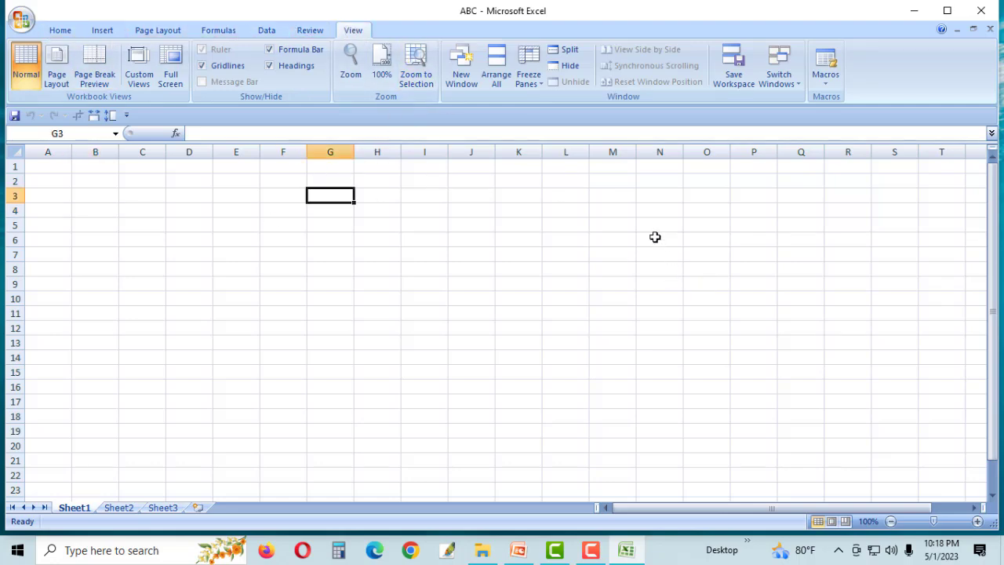
pyautogui.click(256, 249)
pyautogui.click(465, 267)
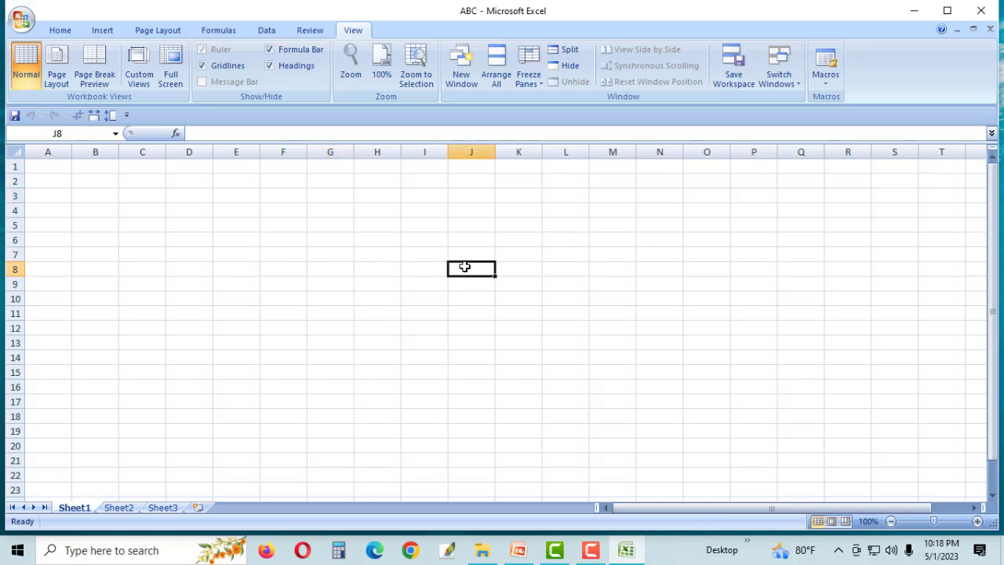
# - Go back to the Home commands and examine the Clipboard group, including the Format Painter description
pyautogui.click(66, 32)
pyautogui.click(109, 208)
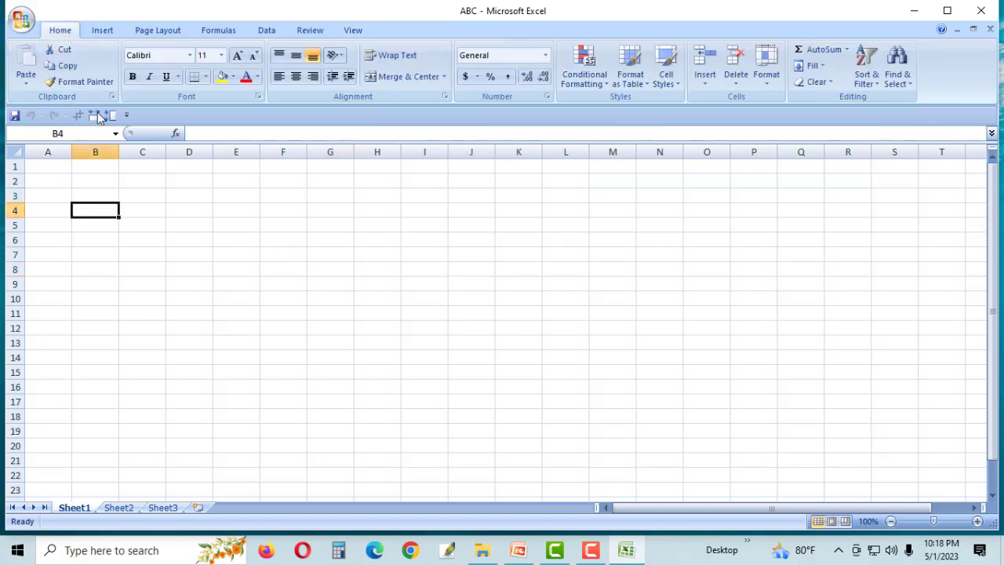
pyautogui.click(116, 281)
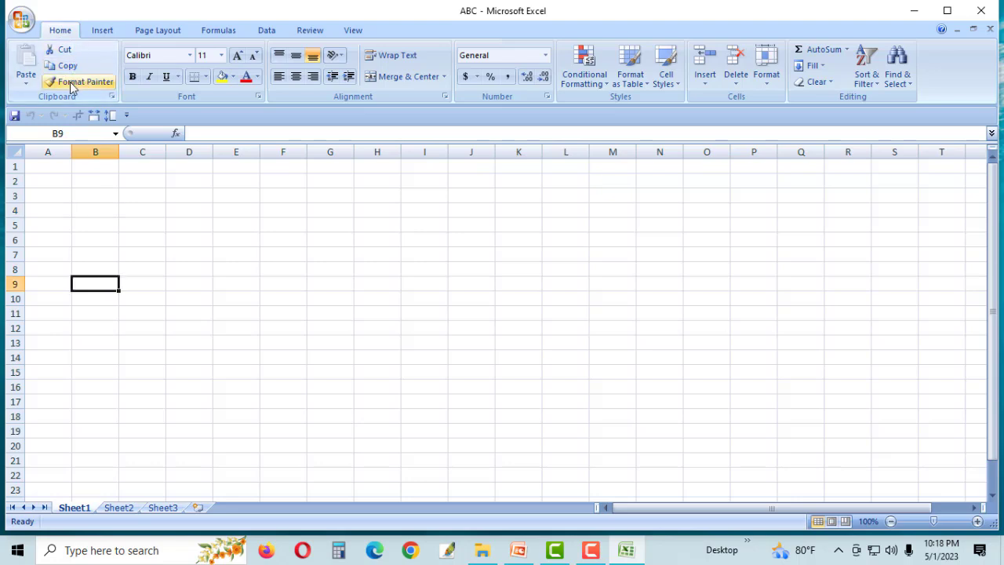
pyautogui.click(126, 282)
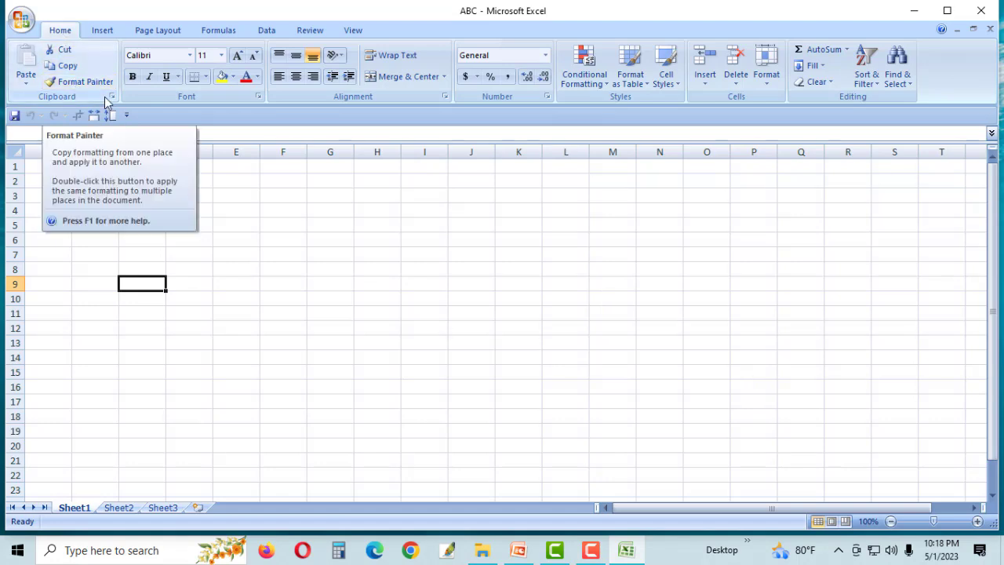
pyautogui.click(266, 274)
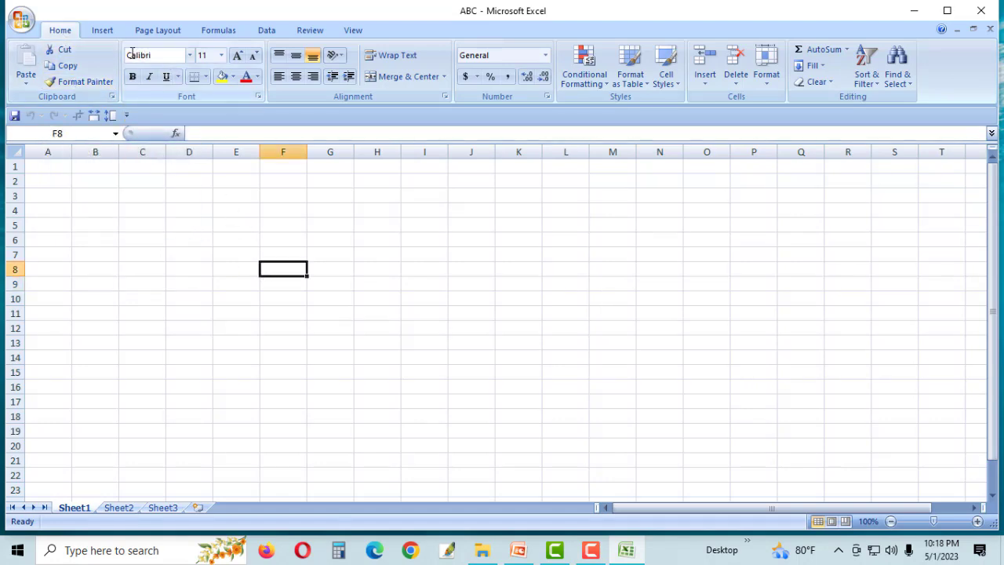
# - Look through the list of available fonts and close it without choosing one
pyautogui.click(157, 55)
pyautogui.click(189, 57)
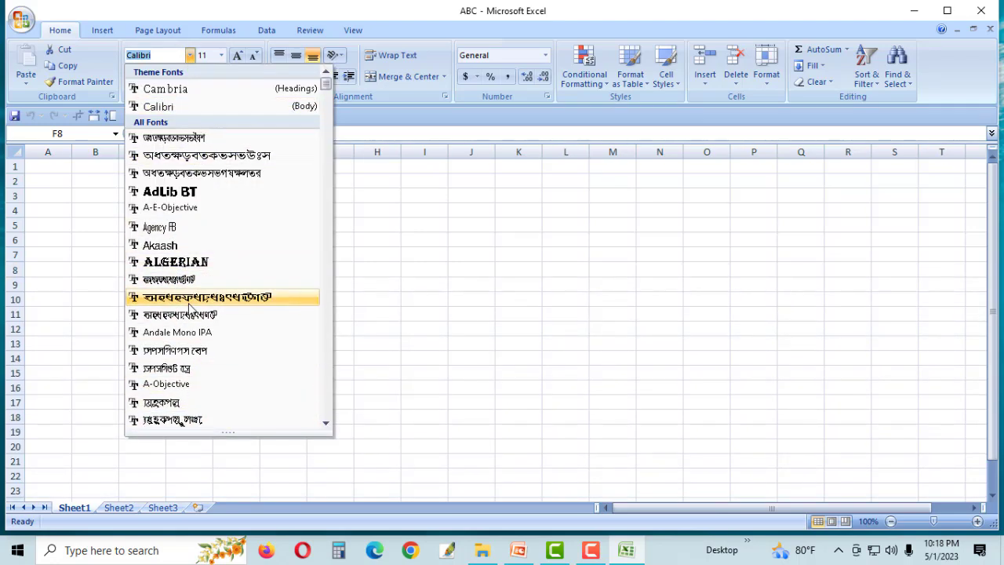
pyautogui.click(442, 327)
pyautogui.click(252, 211)
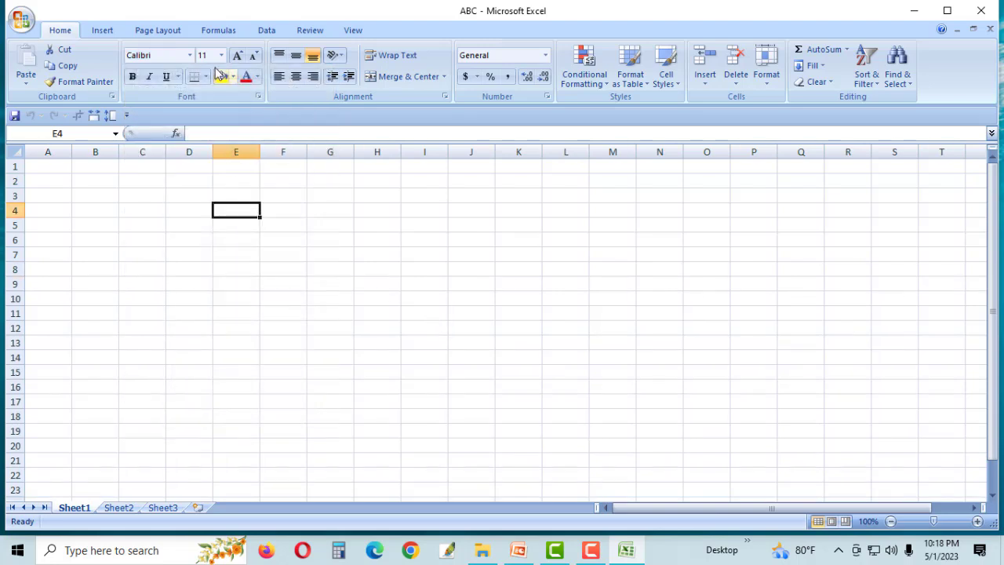
# - Look through the available font sizes and close the list without choosing one
pyautogui.click(209, 54)
pyautogui.click(221, 57)
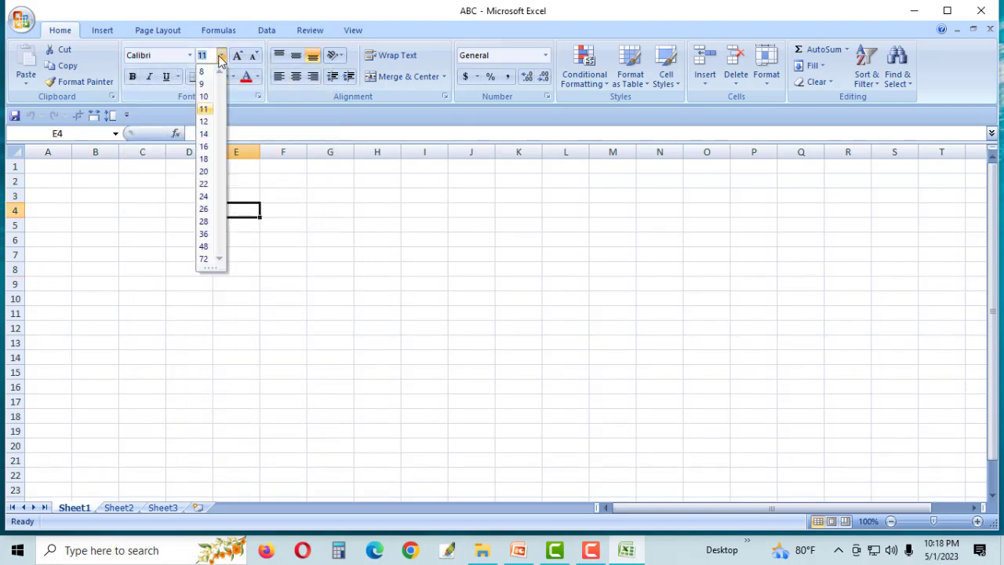
pyautogui.click(246, 208)
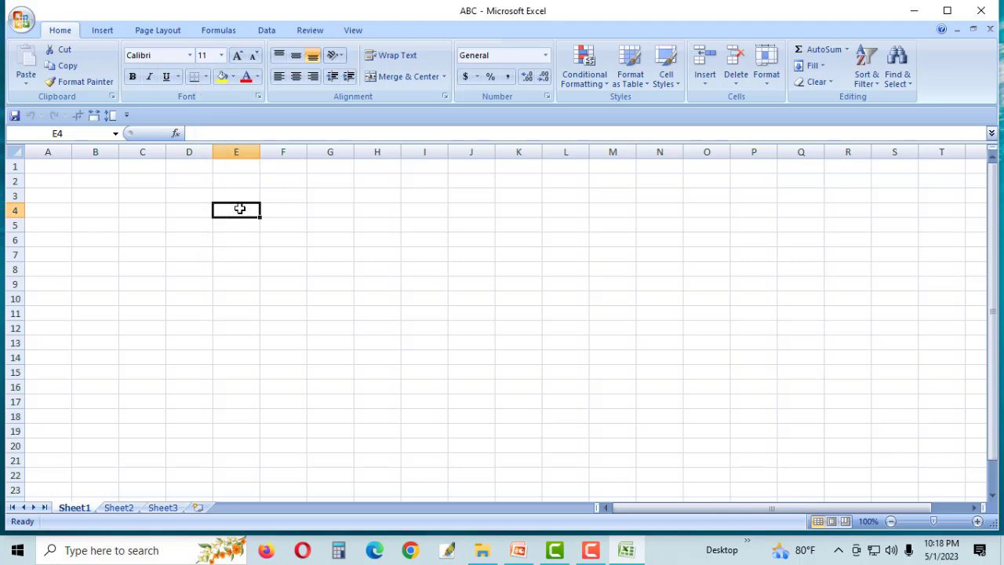
# - Enter ABC in cell E4 and copy it to cell F4
pyautogui.write('ABC')
pyautogui.click(240, 211)
pyautogui.hotkey('ctrl', 'c')
pyautogui.click(269, 211)
pyautogui.hotkey('ctrl', 'v')
pyautogui.click(241, 249)
pyautogui.click(240, 211)
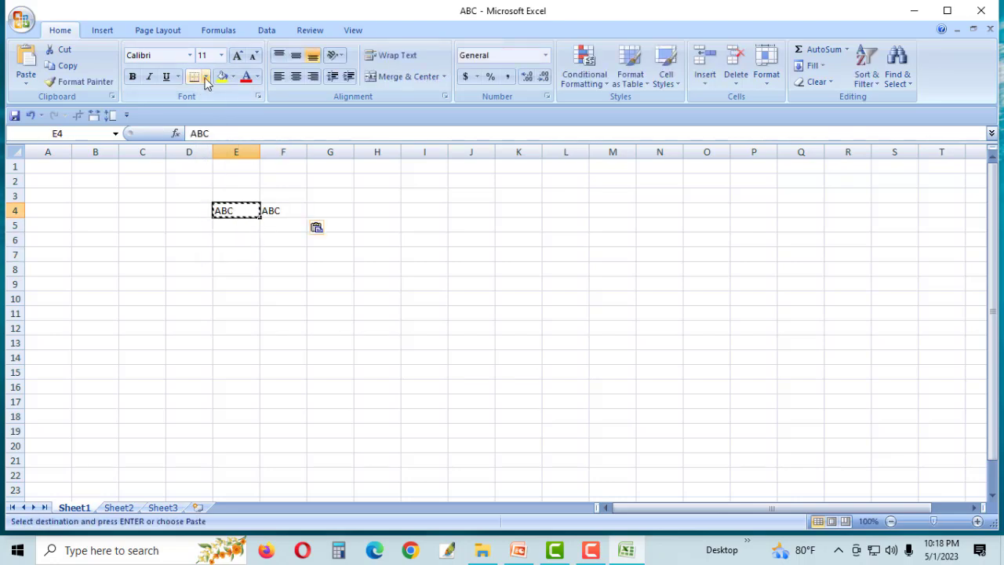
# - Set the font size of the text in cell F4 to 20
pyautogui.click(286, 209)
pyautogui.click(221, 55)
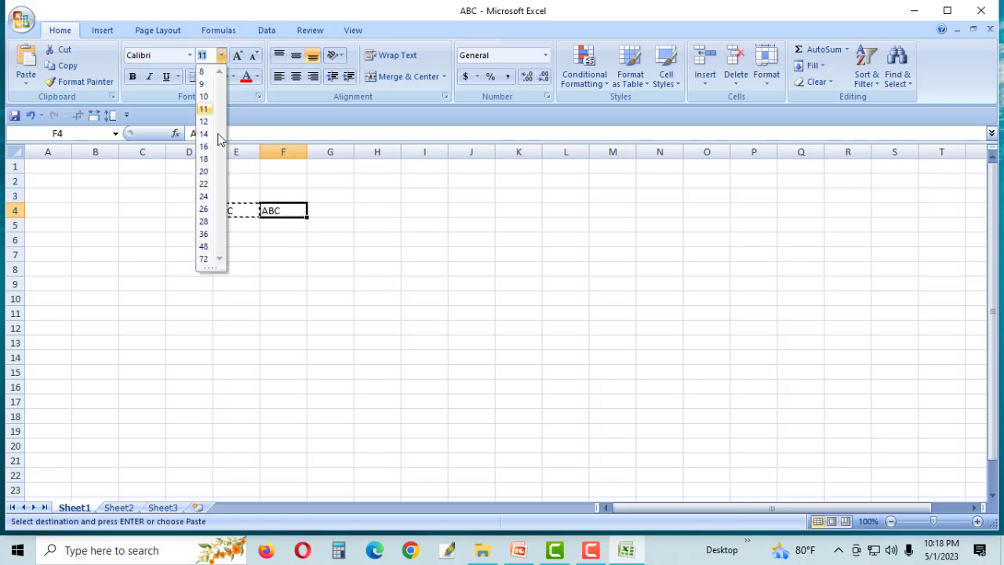
pyautogui.click(204, 171)
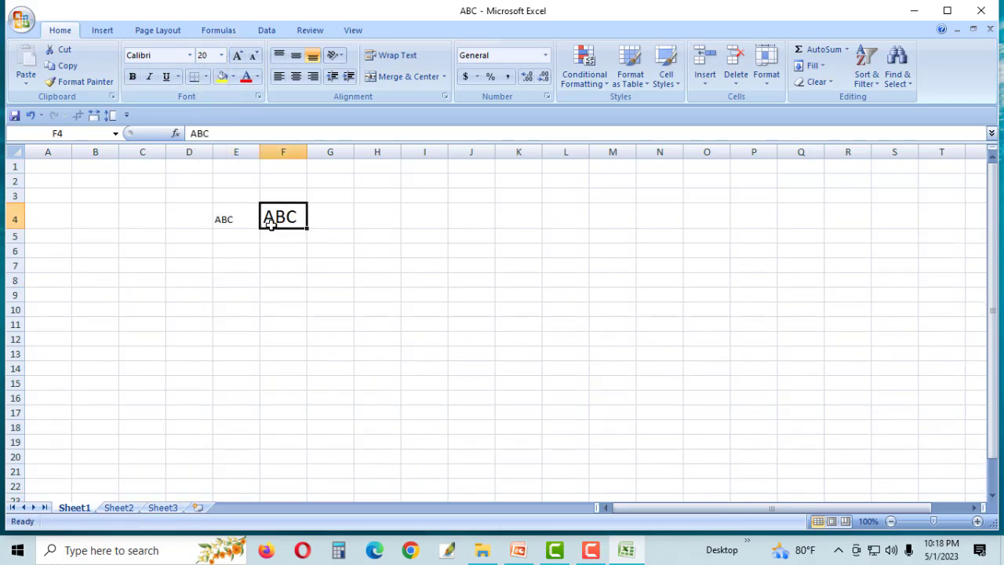
pyautogui.click(291, 266)
# - Copy the text in cell E4 to the range E5:F6
pyautogui.click(229, 225)
pyautogui.click(238, 259)
pyautogui.click(233, 219)
pyautogui.hotkey('ctrl', 'c')
pyautogui.click(238, 236)
pyautogui.moveTo(238, 236); pyautogui.dragTo(281, 251)
pyautogui.hotkey('ctrl', 'v')
pyautogui.click(257, 269)
# - Increase the font size of cell E5 step by step to 24 with Grow Font
pyautogui.click(233, 235)
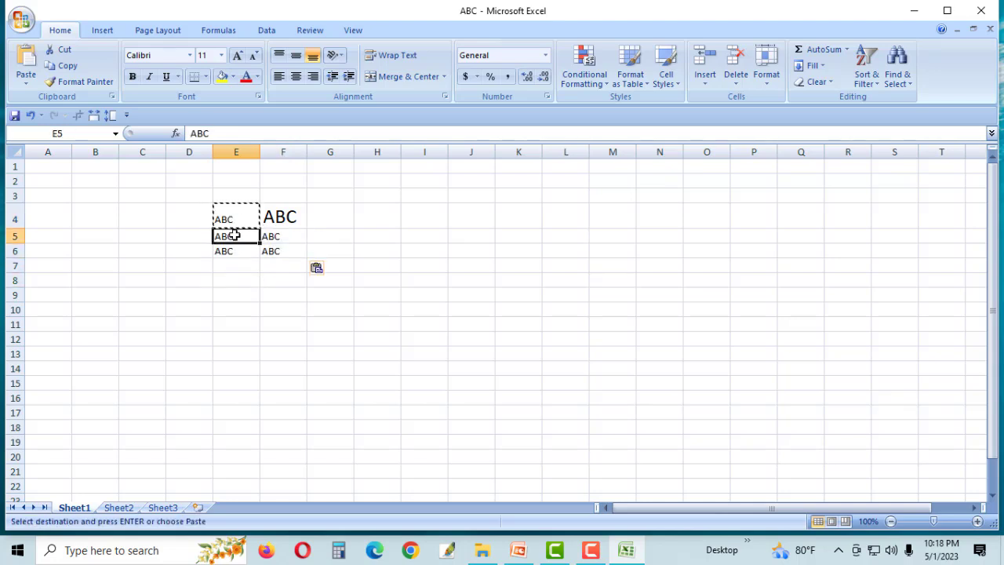
pyautogui.click(238, 57)
pyautogui.click(238, 57)
pyautogui.click(238, 56)
pyautogui.click(237, 57)
pyautogui.click(237, 57)
pyautogui.click(238, 56)
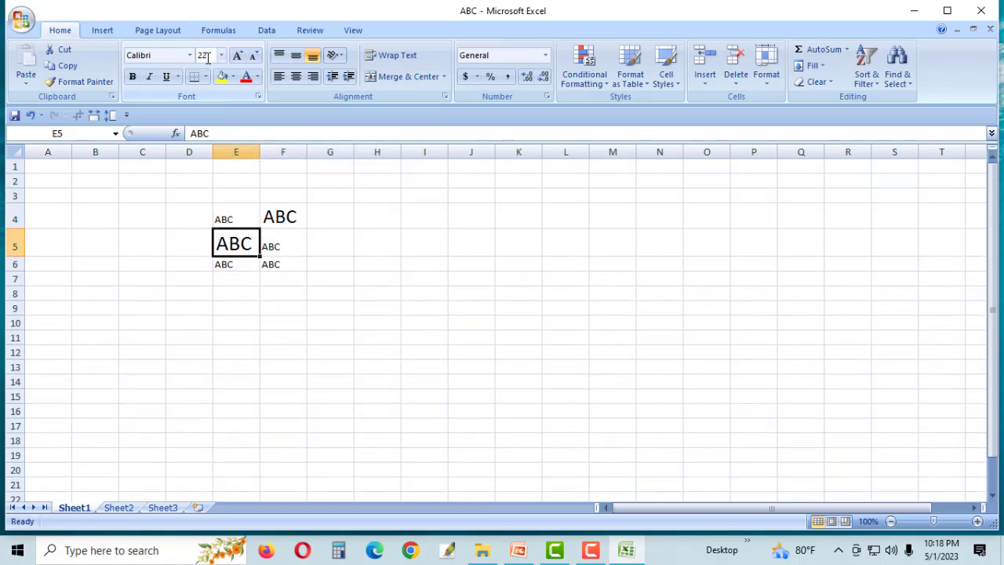
pyautogui.click(238, 56)
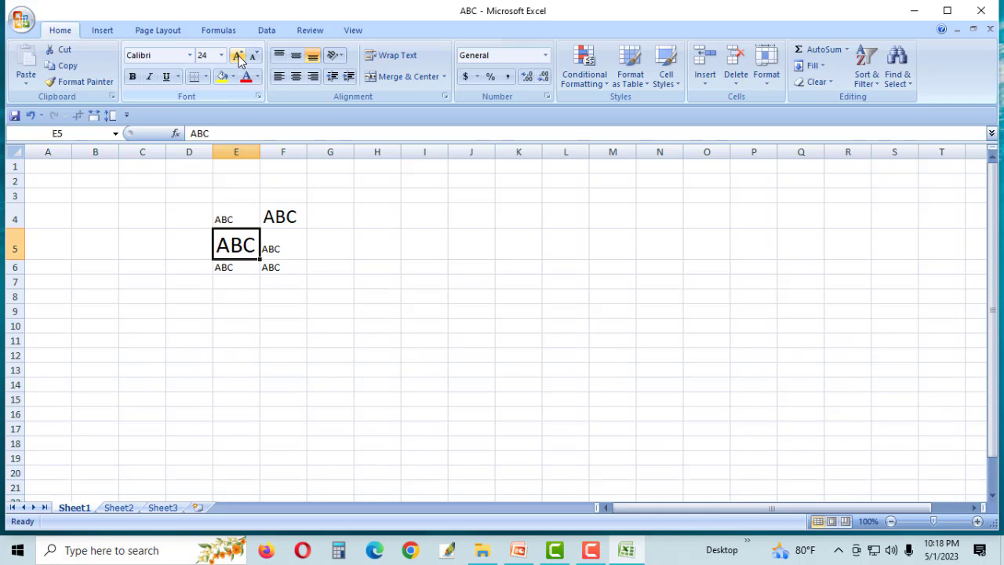
# - Decrease the font size of cell E5 step by step to 11 with Shrink Font
pyautogui.click(279, 244)
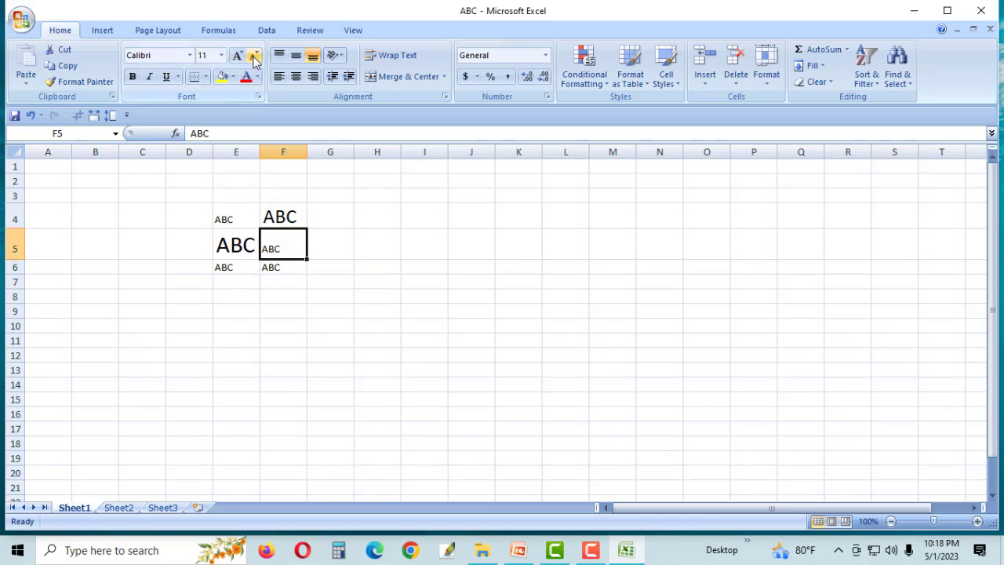
pyautogui.click(233, 248)
pyautogui.click(253, 56)
pyautogui.click(253, 57)
pyautogui.click(254, 57)
pyautogui.click(254, 57)
pyautogui.click(254, 56)
pyautogui.click(254, 56)
pyautogui.click(253, 57)
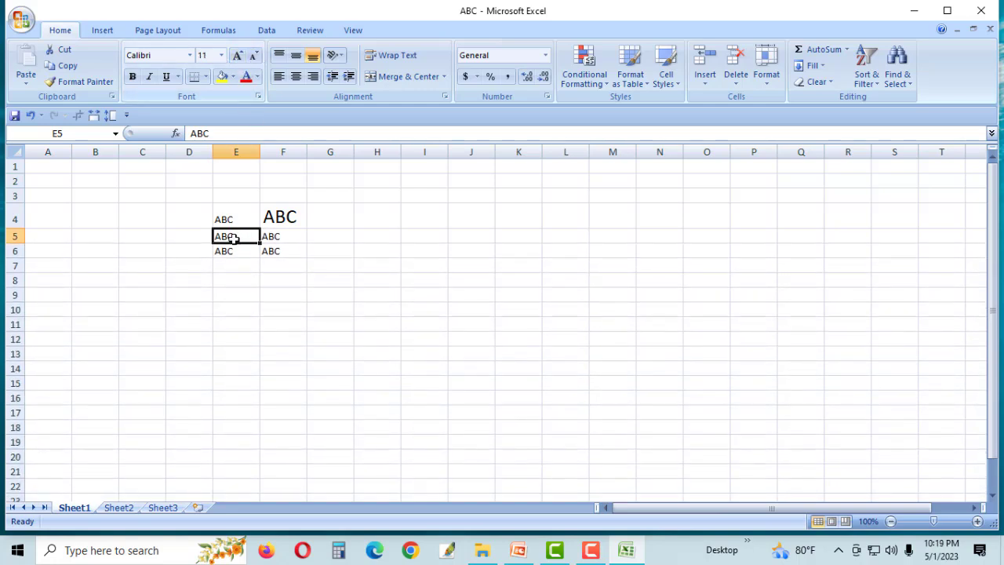
pyautogui.click(250, 310)
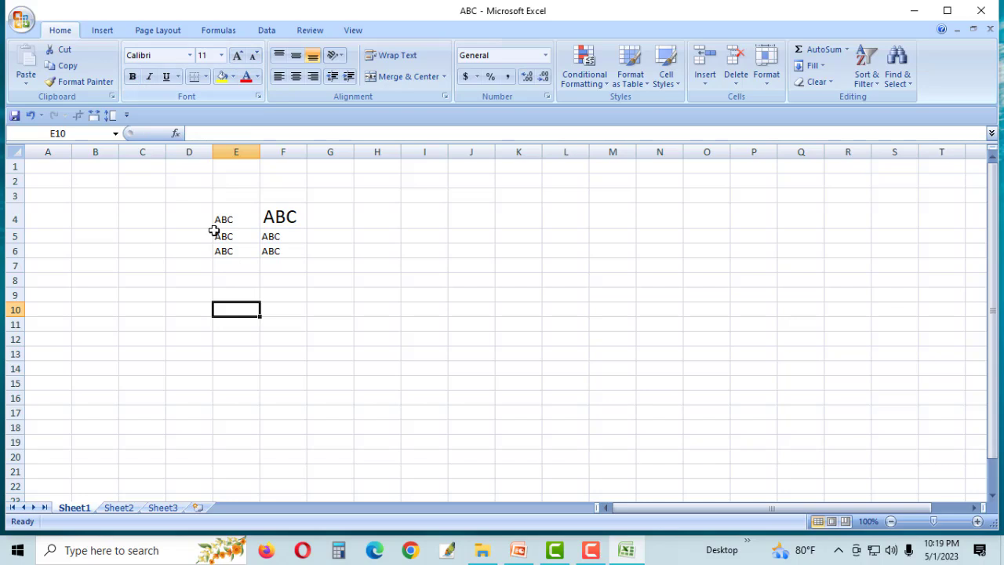
# - Make the text in cell E6 bold and the text in cell F6 italic
pyautogui.click(220, 252)
pyautogui.click(135, 78)
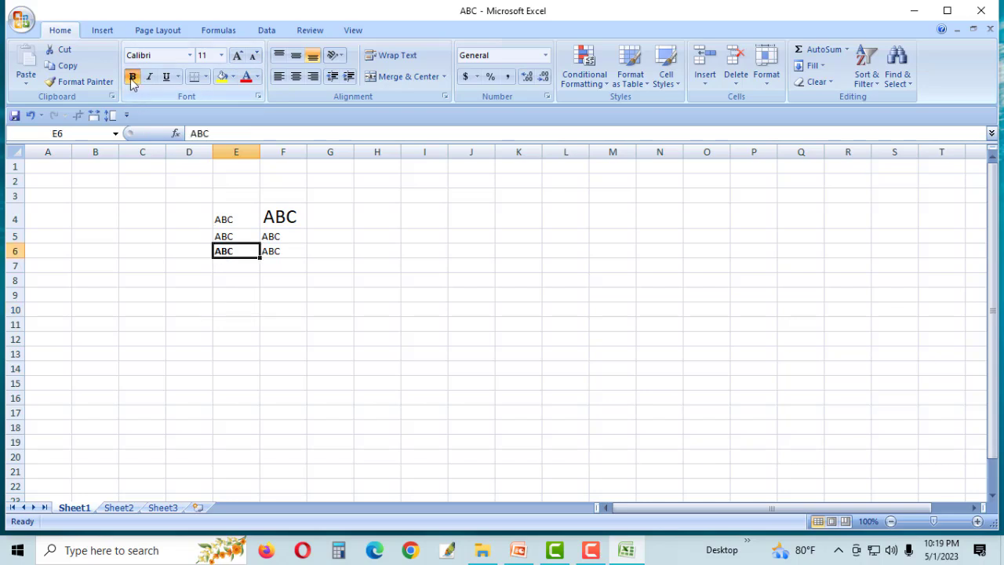
pyautogui.click(265, 251)
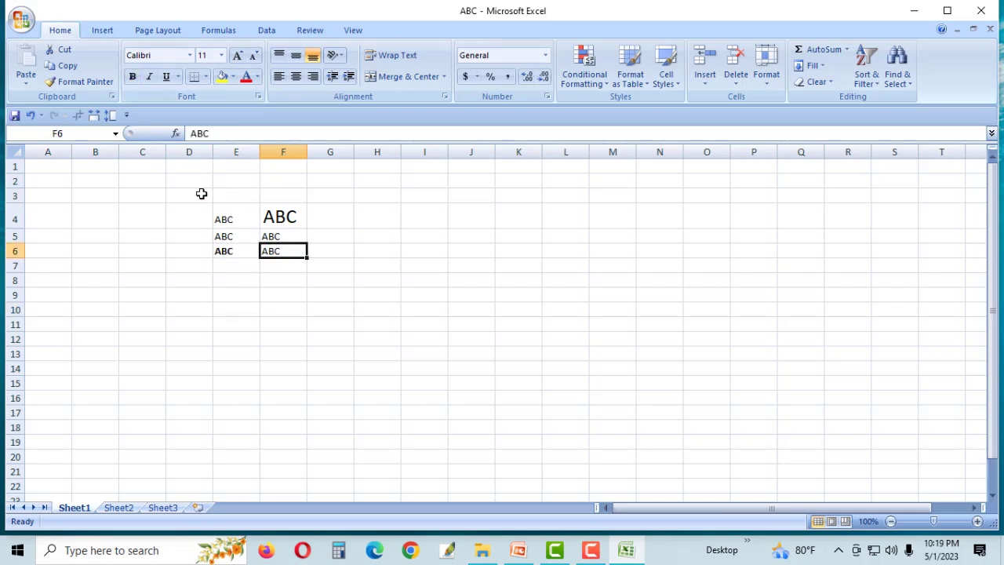
pyautogui.click(149, 76)
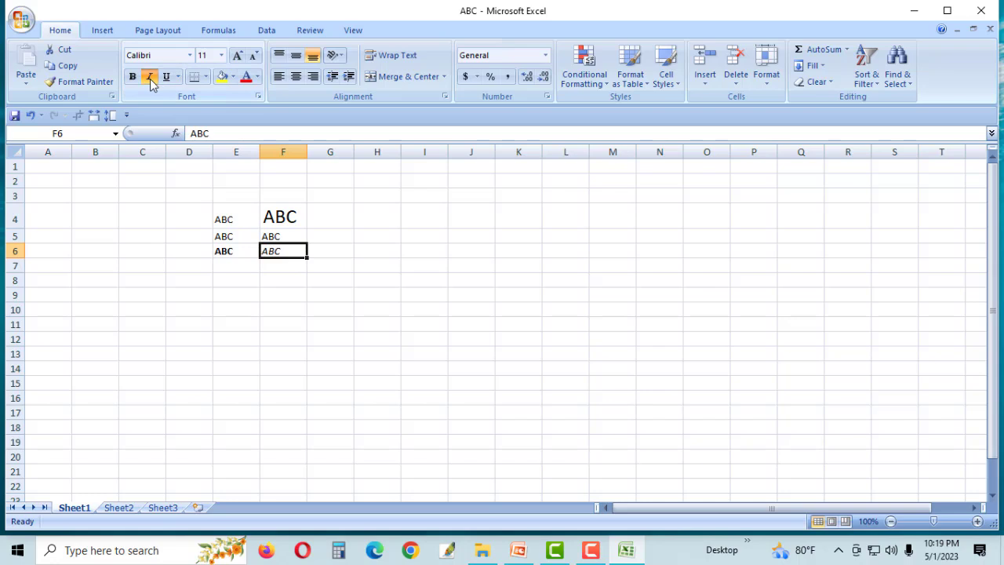
pyautogui.click(289, 376)
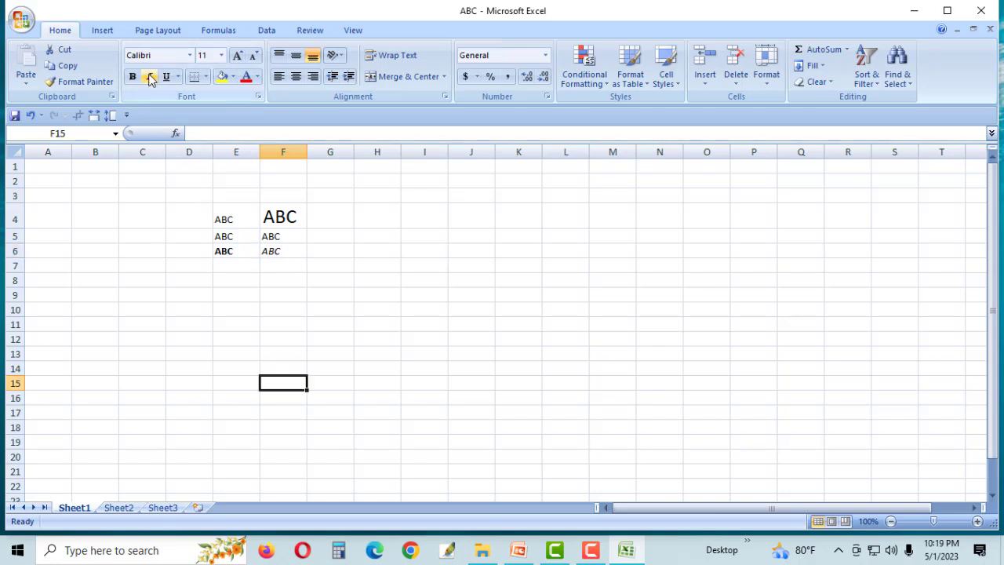
# - Underline the bold text in cell E6
pyautogui.click(294, 265)
pyautogui.click(225, 251)
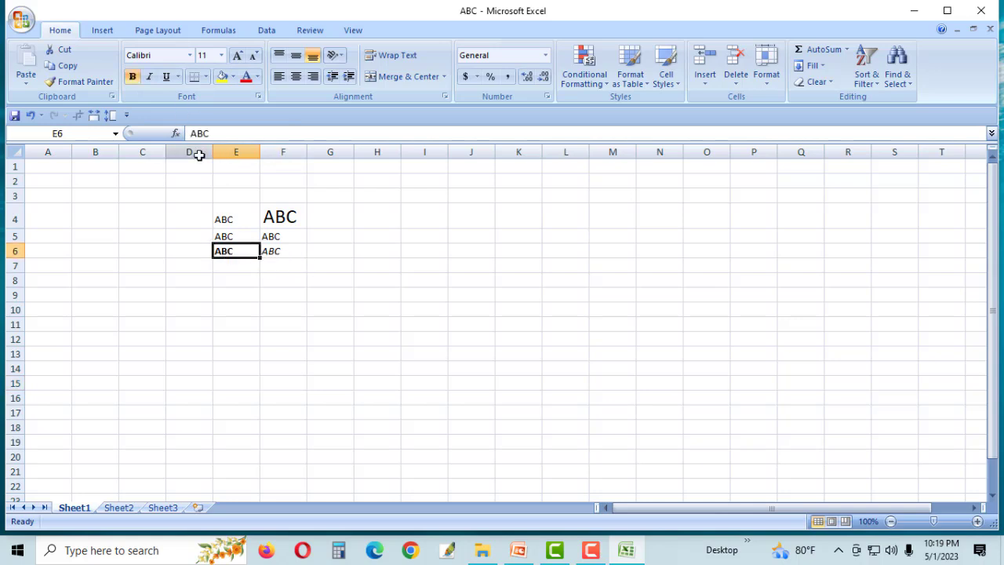
pyautogui.click(168, 78)
pyautogui.click(256, 308)
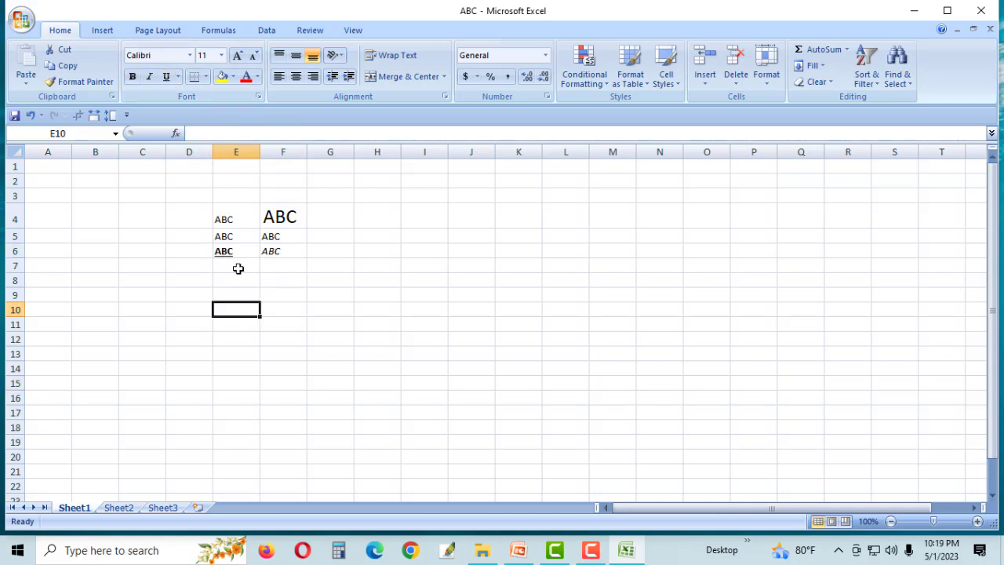
# - Increase the height of row 6 and middle-align the text in cell E6 vertically
pyautogui.moveTo(20, 255); pyautogui.dragTo(18, 290)
pyautogui.click(223, 280)
pyautogui.click(295, 56)
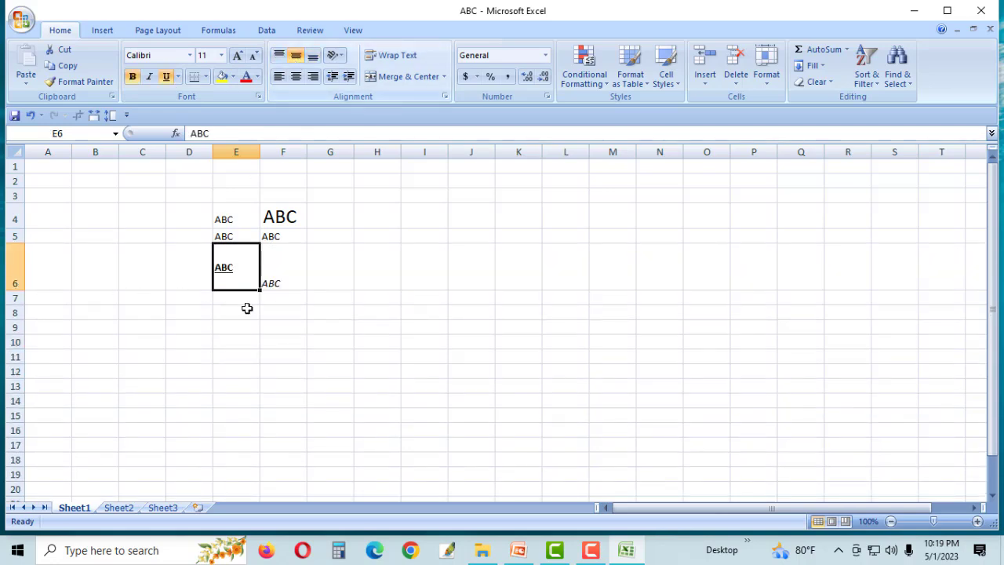
pyautogui.press('Down')
pyautogui.press('Down')
pyautogui.press('Down')
pyautogui.press('Down')
pyautogui.press('Down')
pyautogui.press('Down')
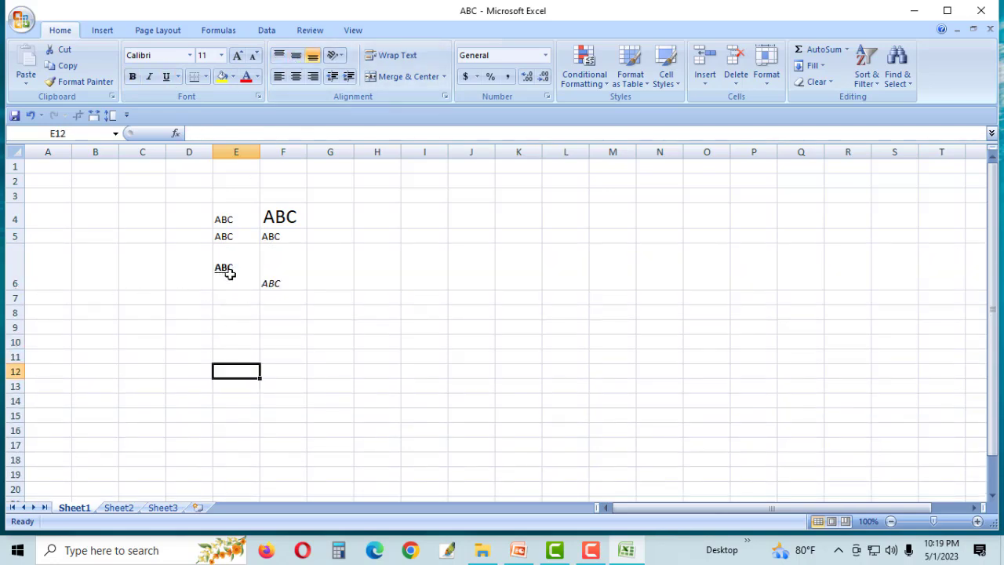
pyautogui.click(350, 350)
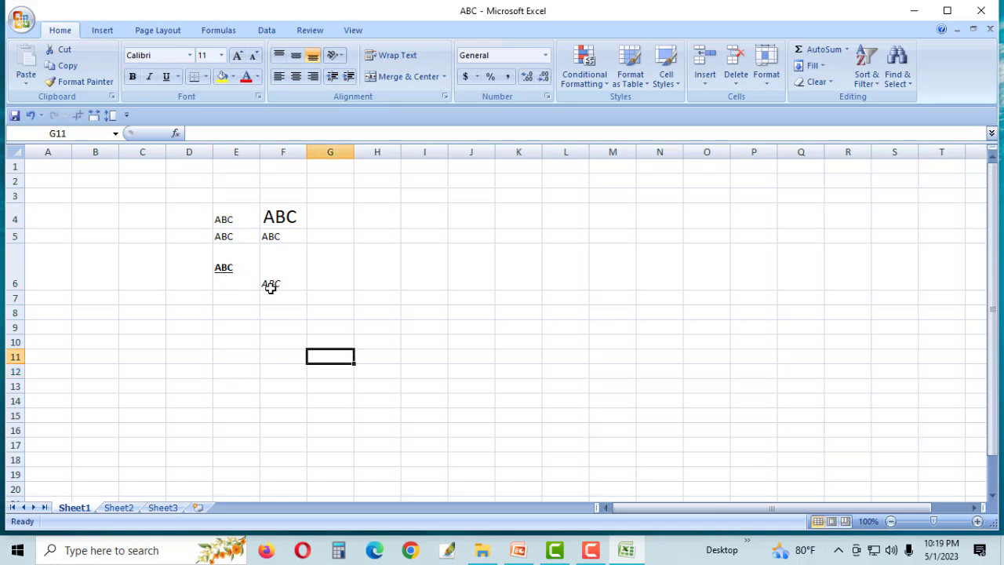
# - Look at the available fill colours and fill cell E5 with yellow
pyautogui.click(245, 244)
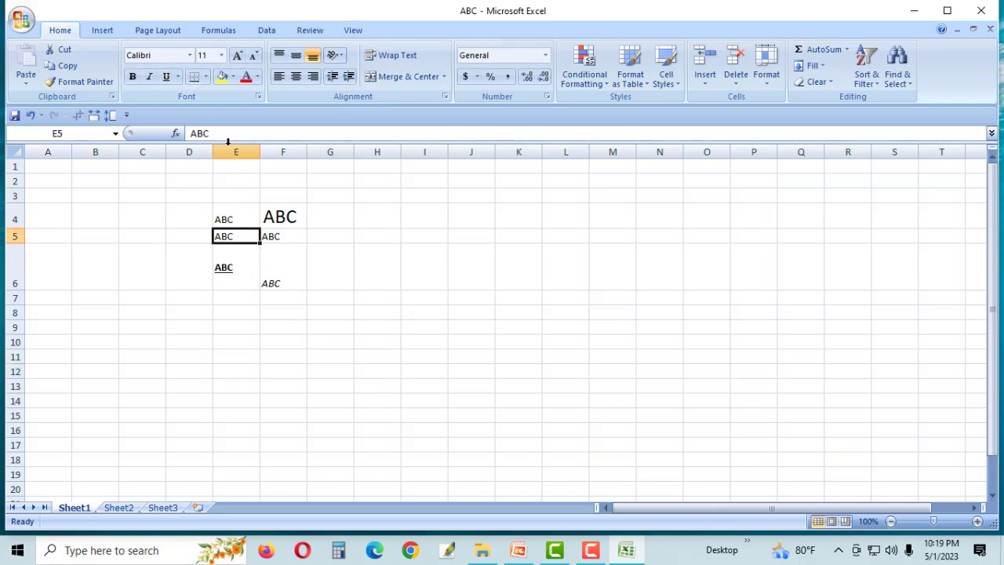
pyautogui.click(233, 77)
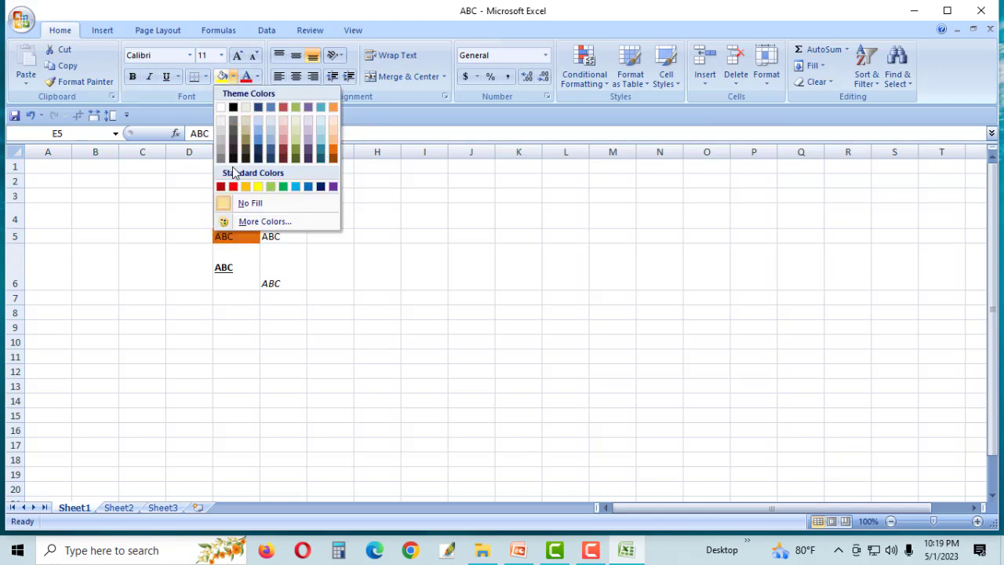
pyautogui.click(163, 220)
pyautogui.click(222, 76)
pyautogui.click(339, 274)
# - Change the font colour of cell F5 to a dark orange theme colour
pyautogui.click(280, 239)
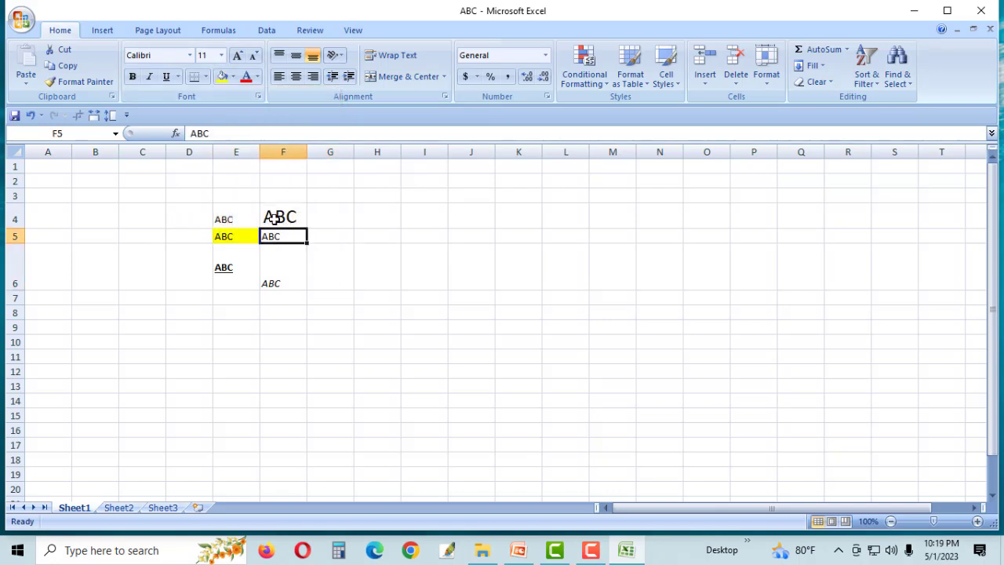
pyautogui.click(256, 78)
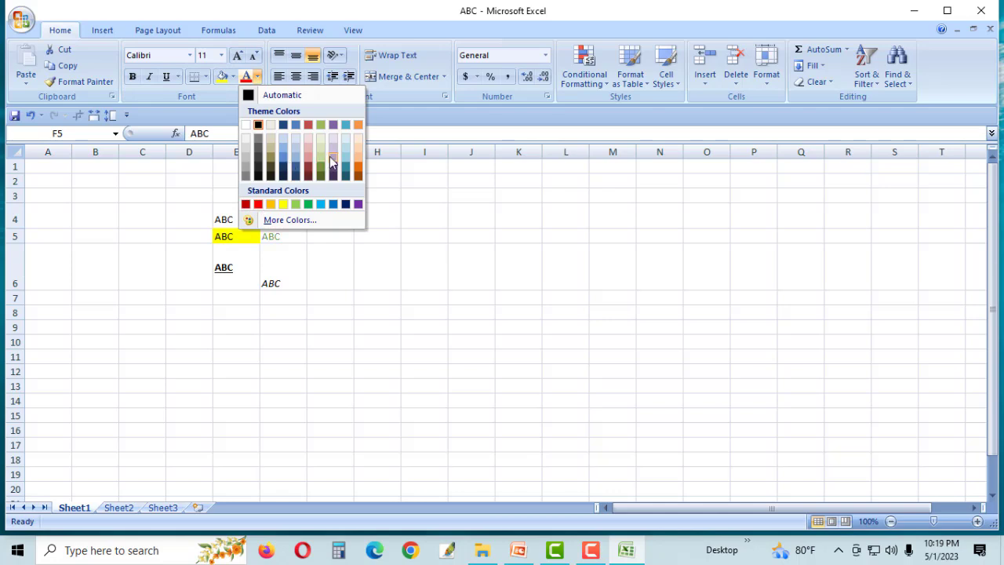
pyautogui.click(358, 171)
pyautogui.click(311, 258)
pyautogui.click(292, 241)
pyautogui.click(372, 263)
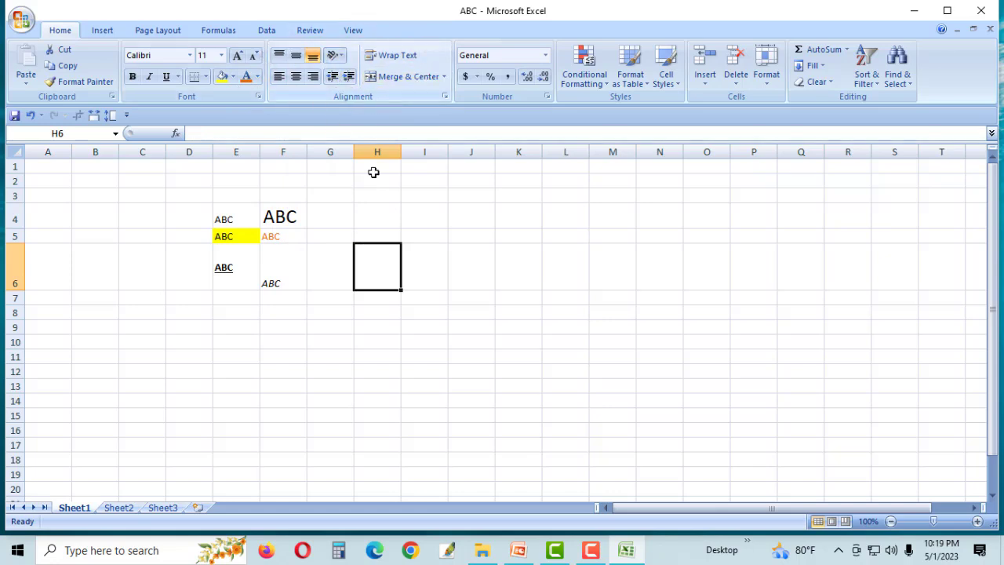
# - Examine the available number formats and the Highlight Cells Rules under Conditional Formatting
pyautogui.click(463, 273)
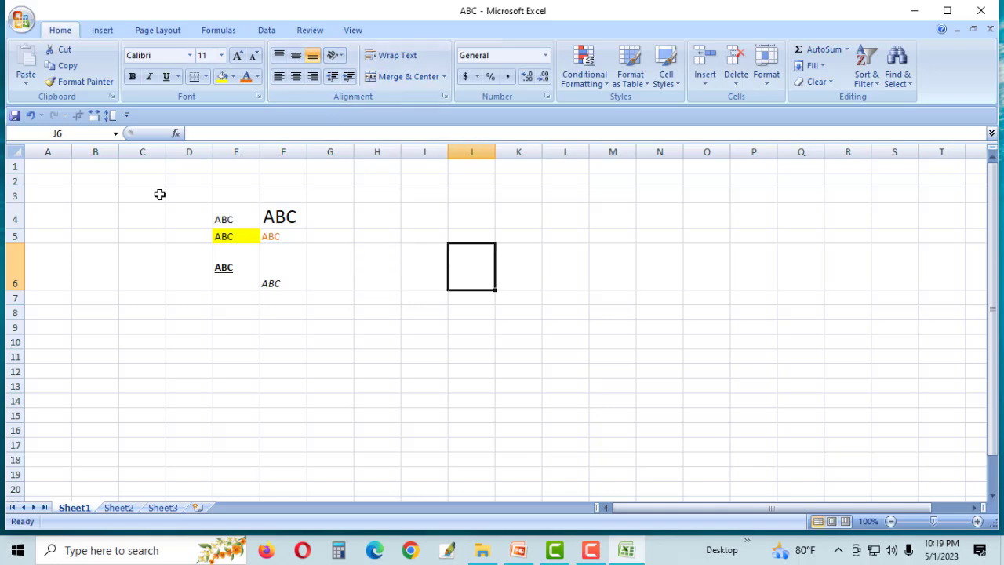
pyautogui.click(545, 55)
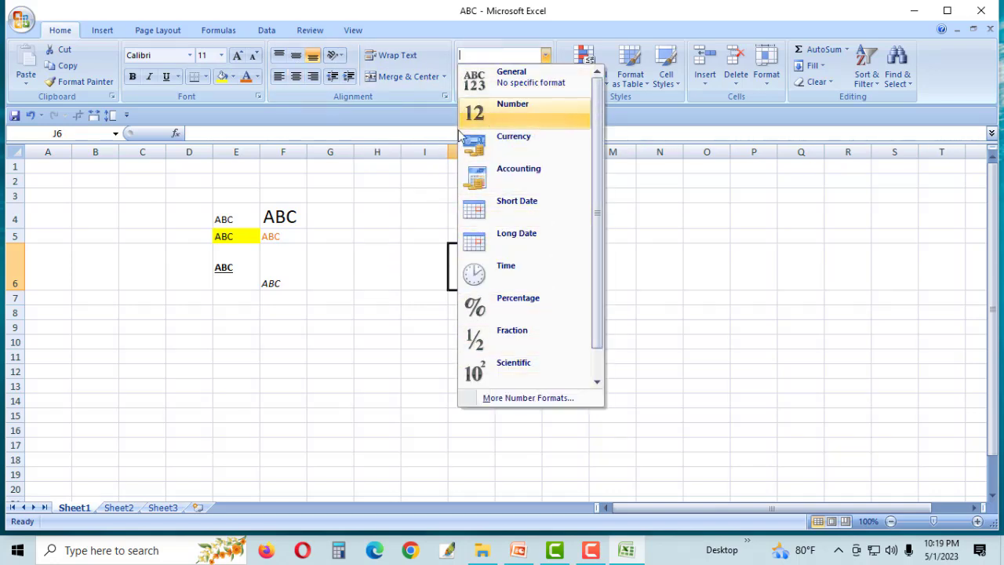
pyautogui.click(377, 210)
pyautogui.click(588, 86)
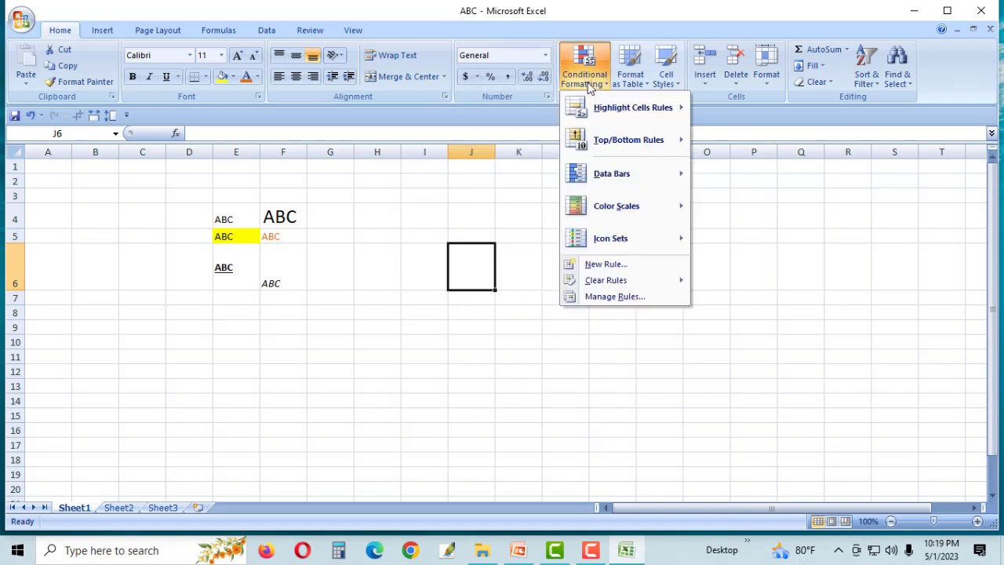
pyautogui.moveTo(639, 108)
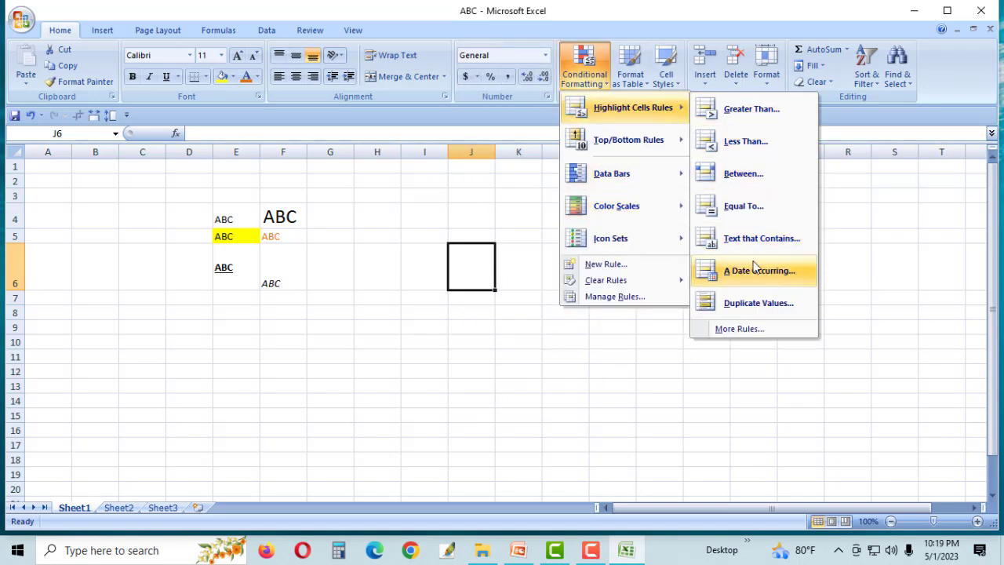
# - Examine the Format as Table styles and the Insert and Format commands for cells, without applying any
pyautogui.click(632, 74)
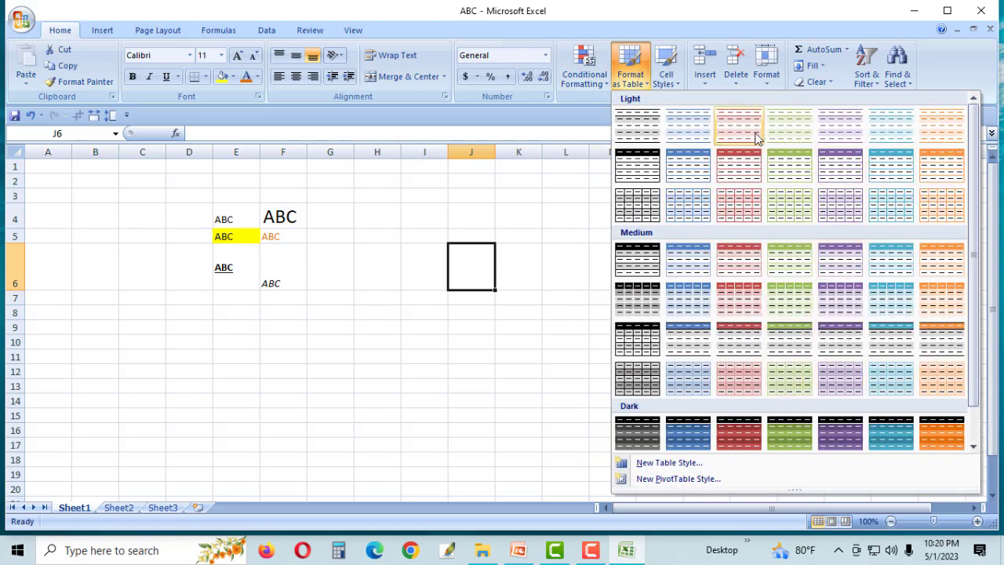
pyautogui.click(706, 82)
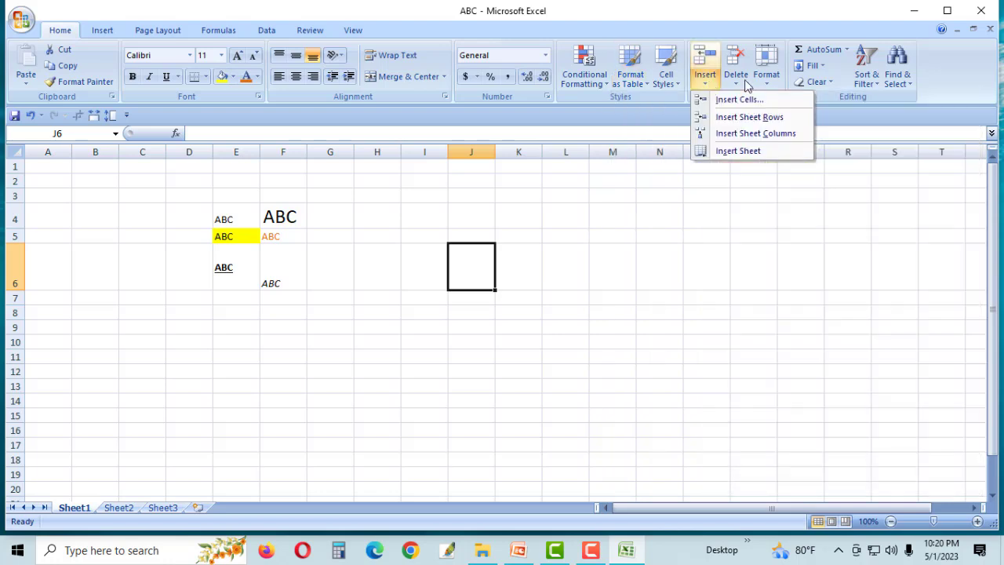
pyautogui.click(765, 78)
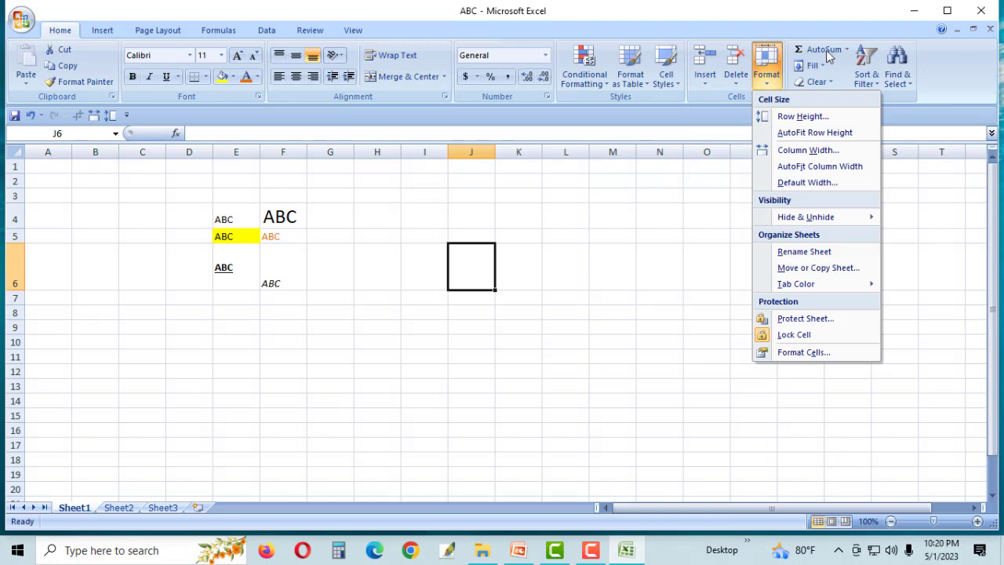
pyautogui.click(637, 204)
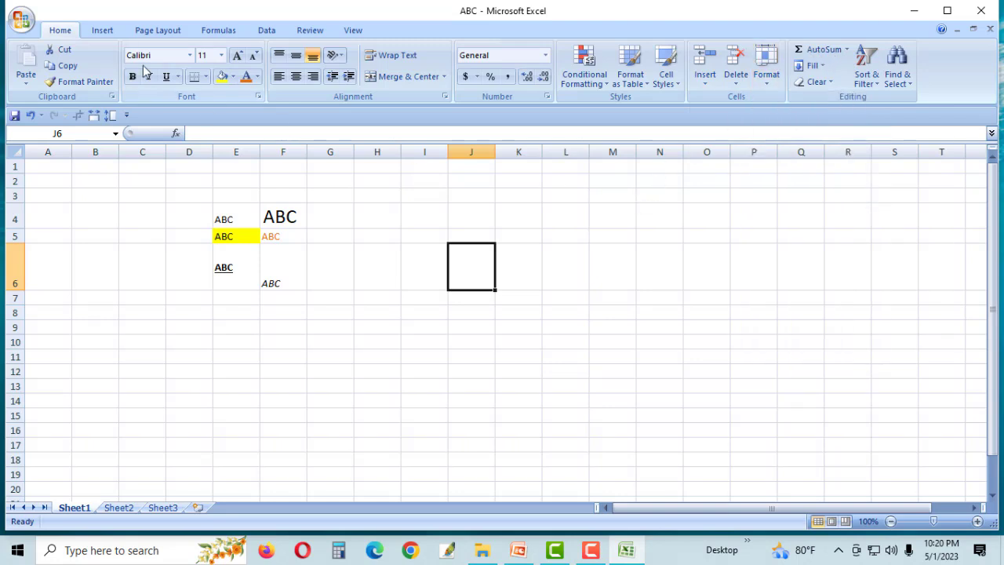
# - Examine the Shapes gallery and the available column, pie, bar, area and scatter chart types without inserting any
pyautogui.click(102, 30)
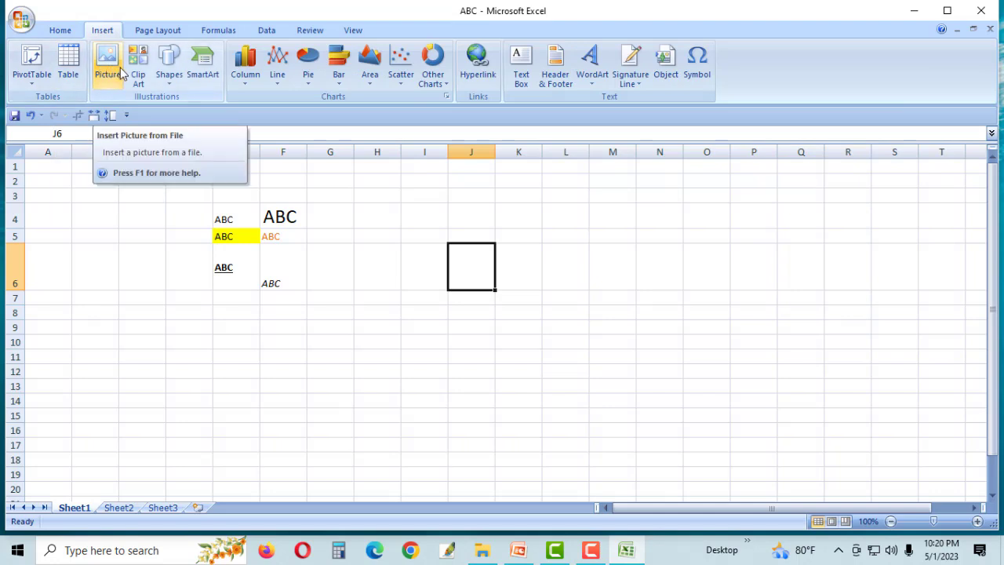
pyautogui.click(169, 75)
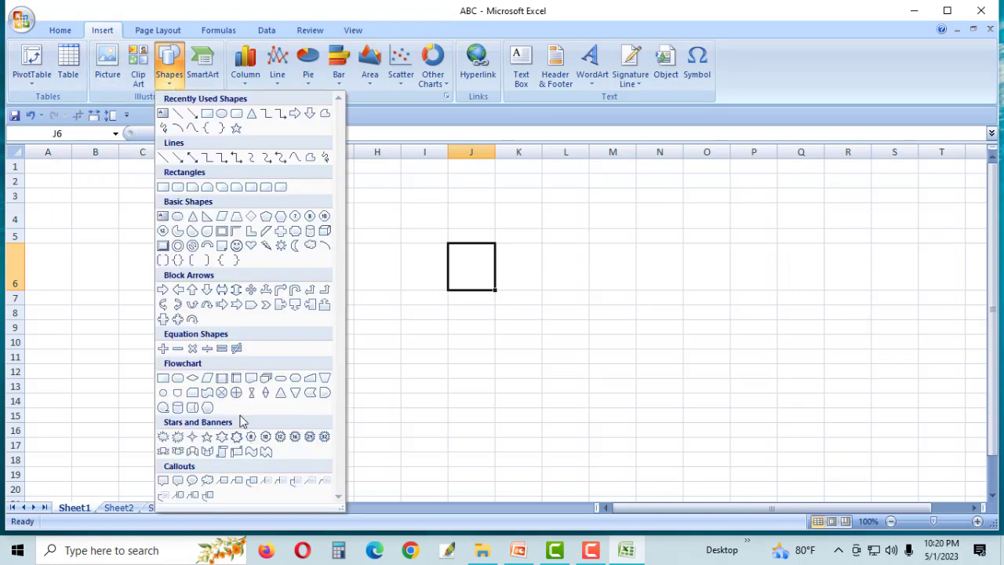
pyautogui.click(246, 78)
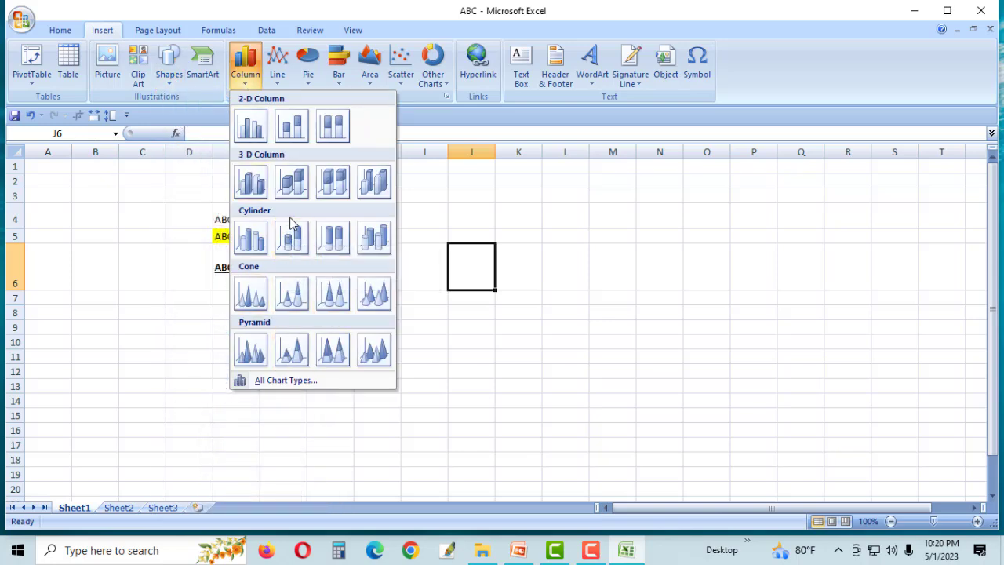
pyautogui.click(307, 77)
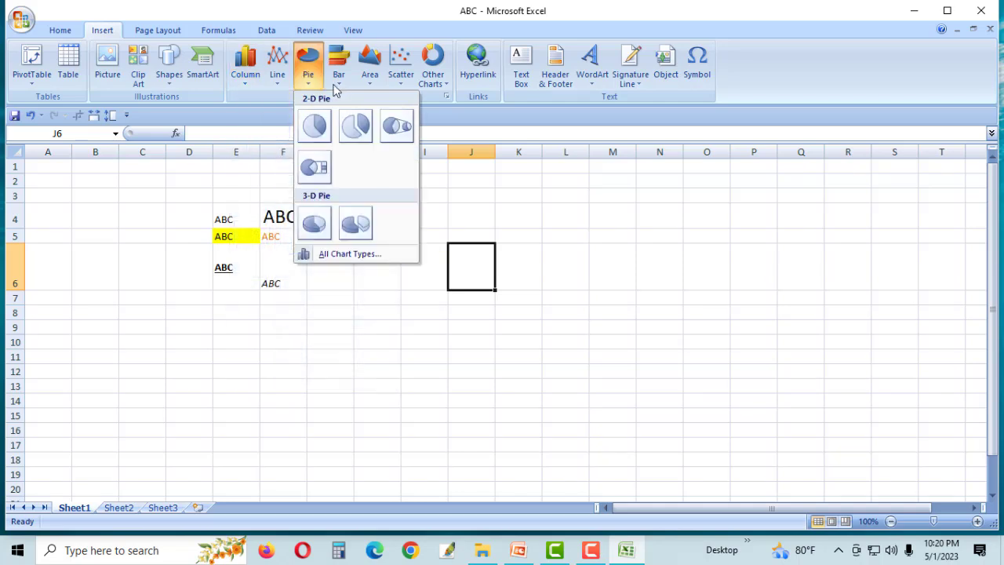
pyautogui.click(339, 88)
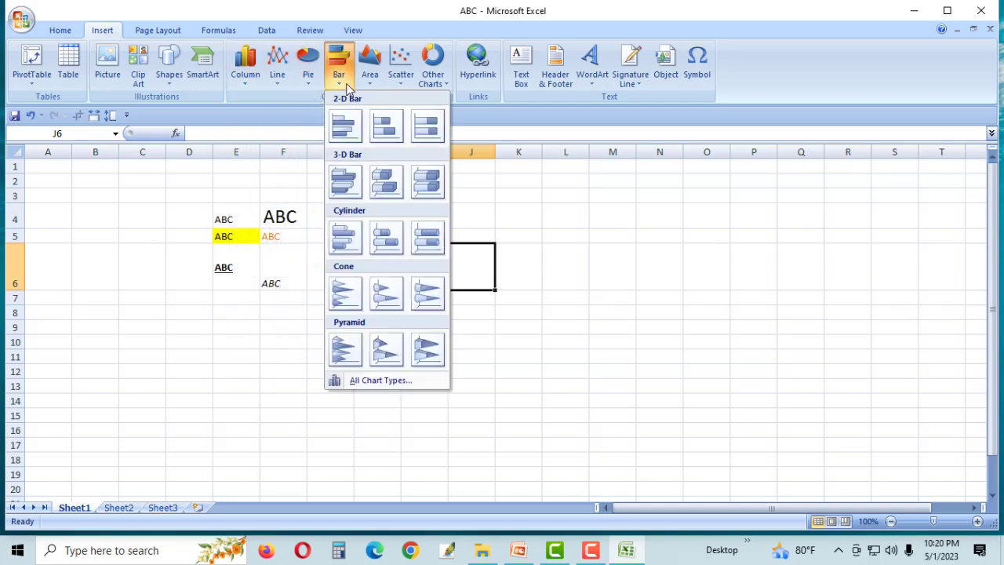
pyautogui.click(371, 83)
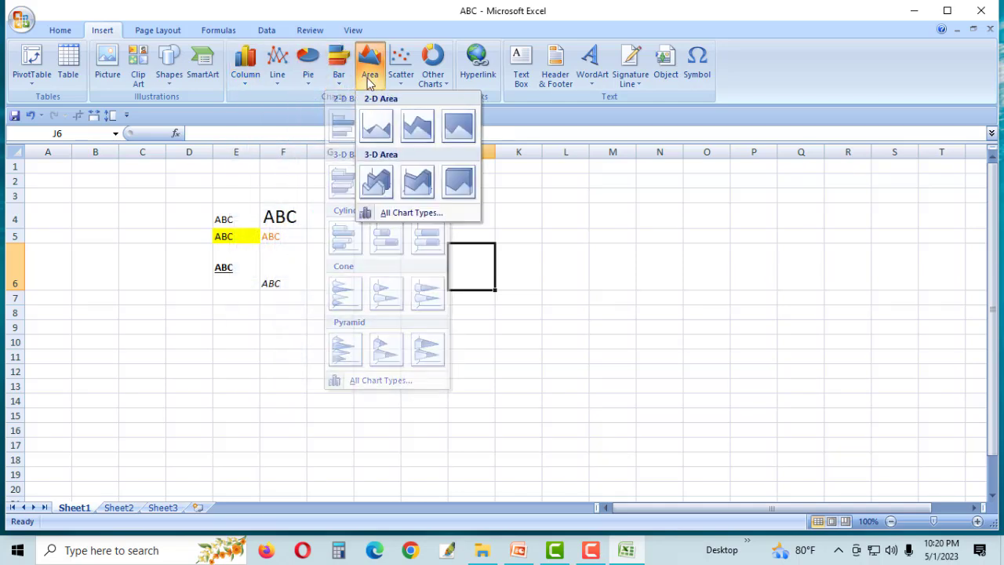
pyautogui.click(398, 82)
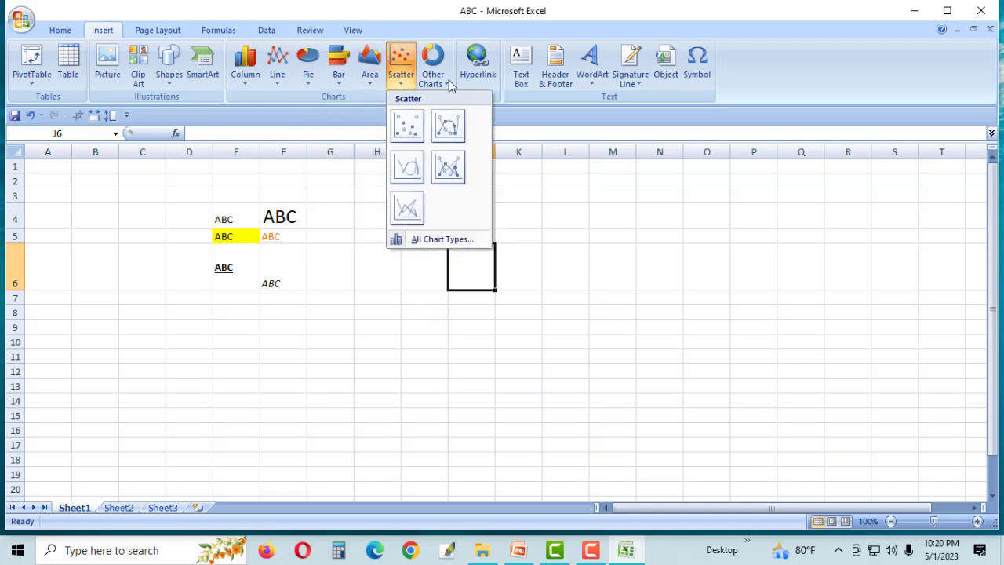
# - Show the sheet's header area and examine the margin presets and paper sizes without changing them
pyautogui.click(554, 75)
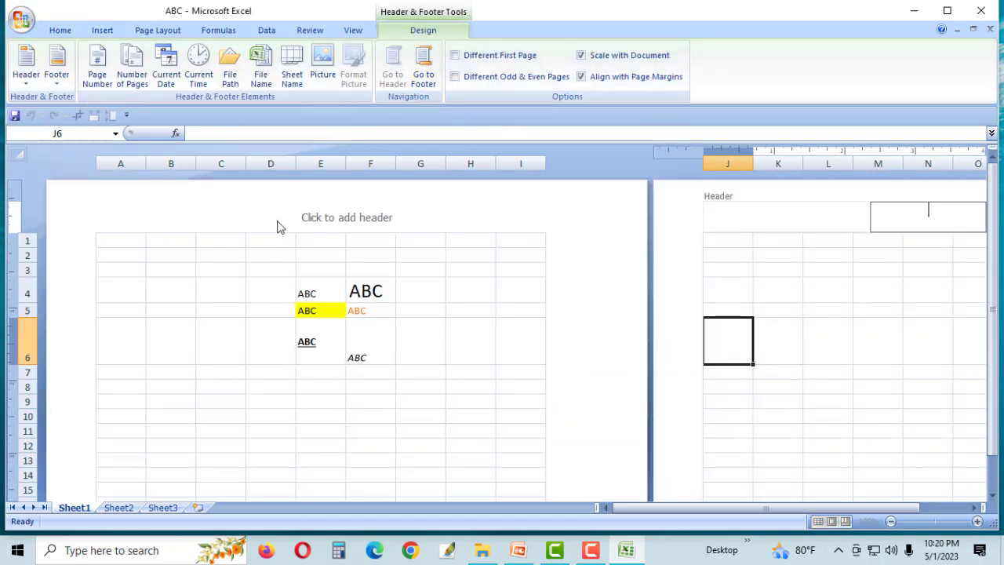
pyautogui.click(176, 253)
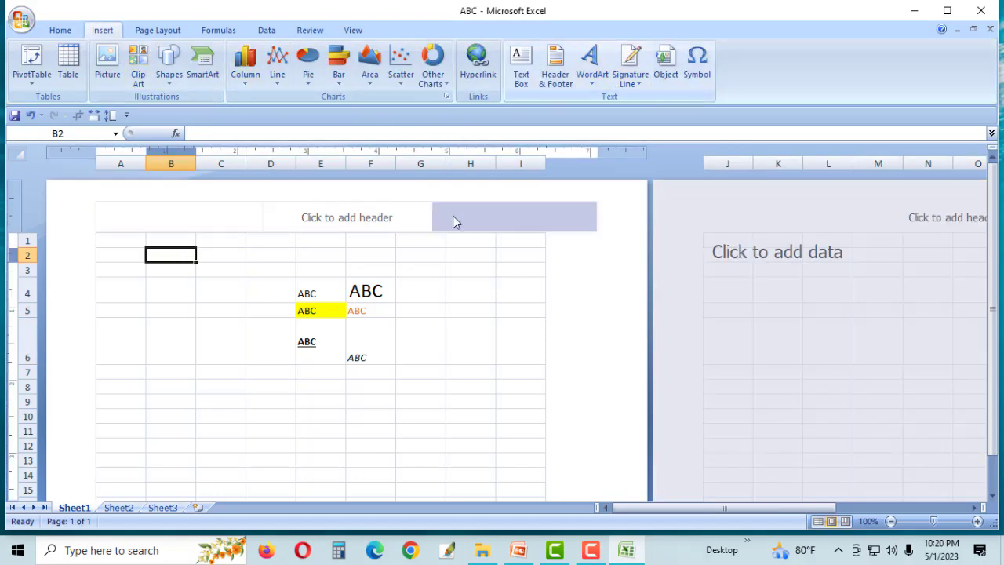
pyautogui.click(157, 31)
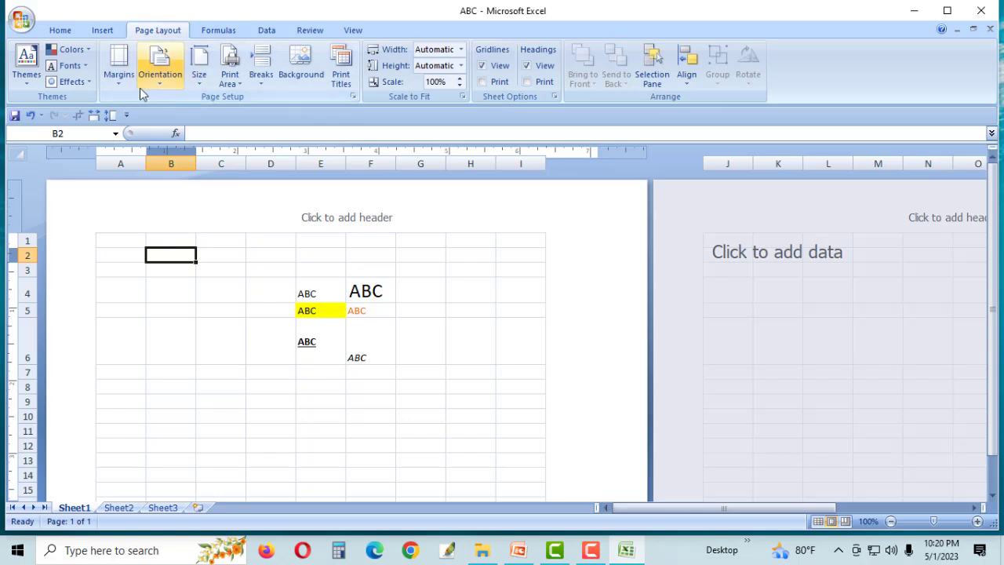
pyautogui.click(120, 82)
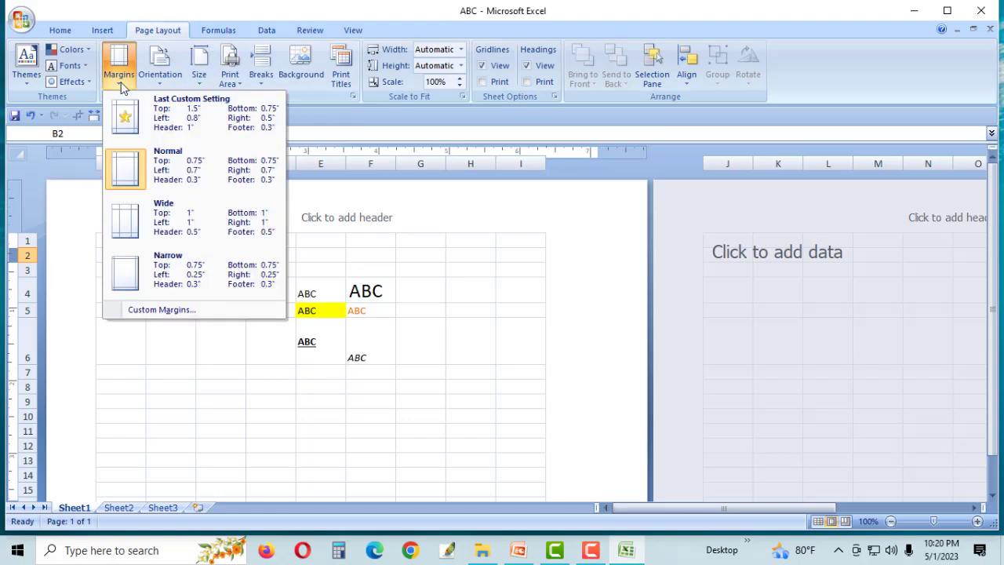
pyautogui.click(200, 71)
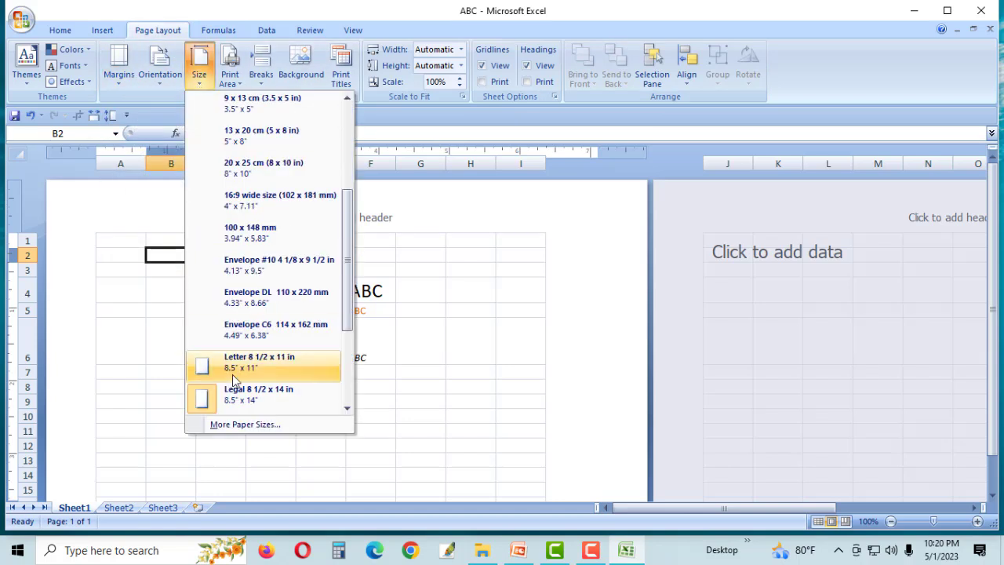
# - Set the range A1:G5 as the sheet's print area
pyautogui.click(230, 75)
pyautogui.click(242, 320)
pyautogui.moveTo(134, 244); pyautogui.dragTo(404, 307)
pyautogui.click(230, 75)
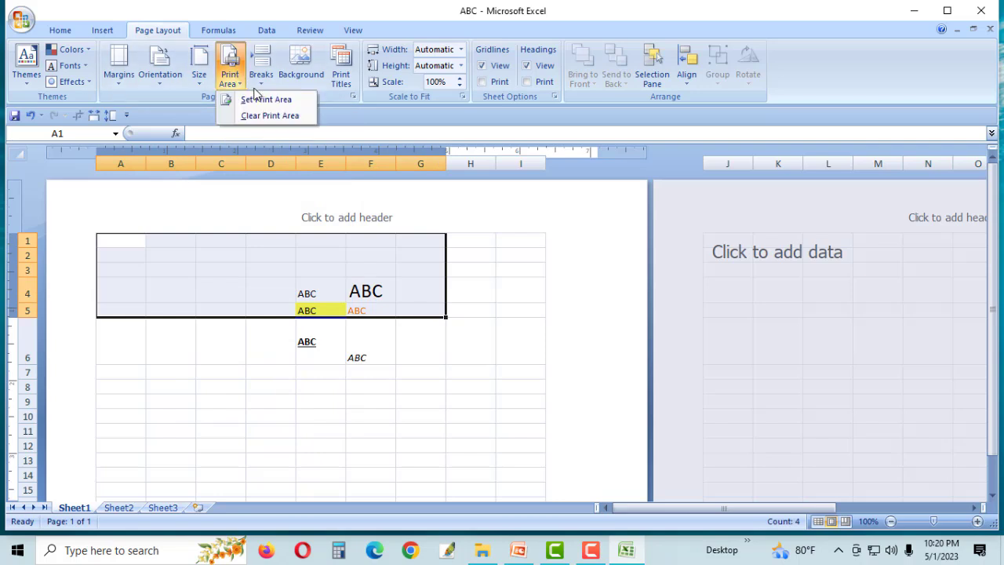
pyautogui.click(266, 100)
pyautogui.click(471, 371)
pyautogui.click(402, 311)
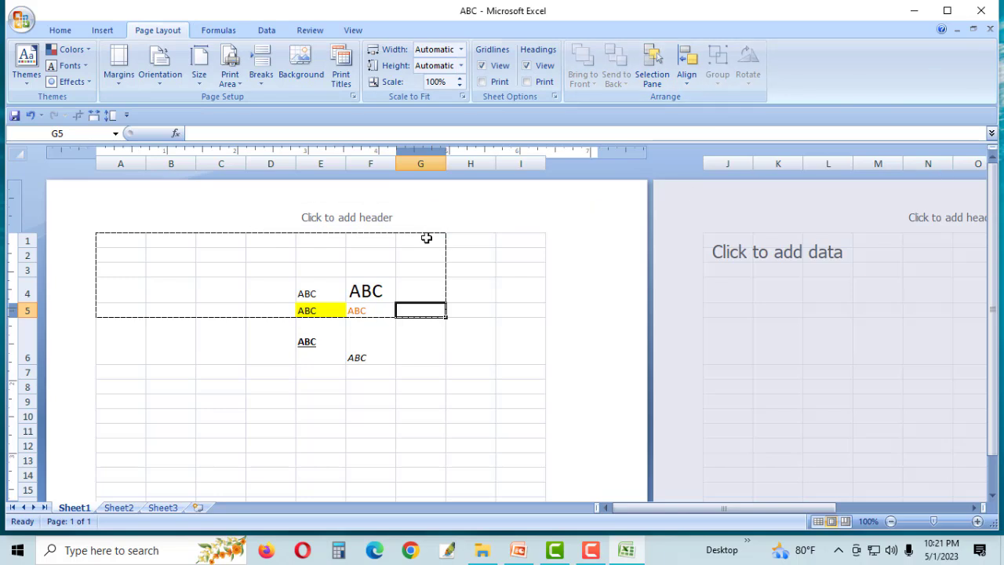
# - Examine the commands available for formulas, data, review and view
pyautogui.click(222, 30)
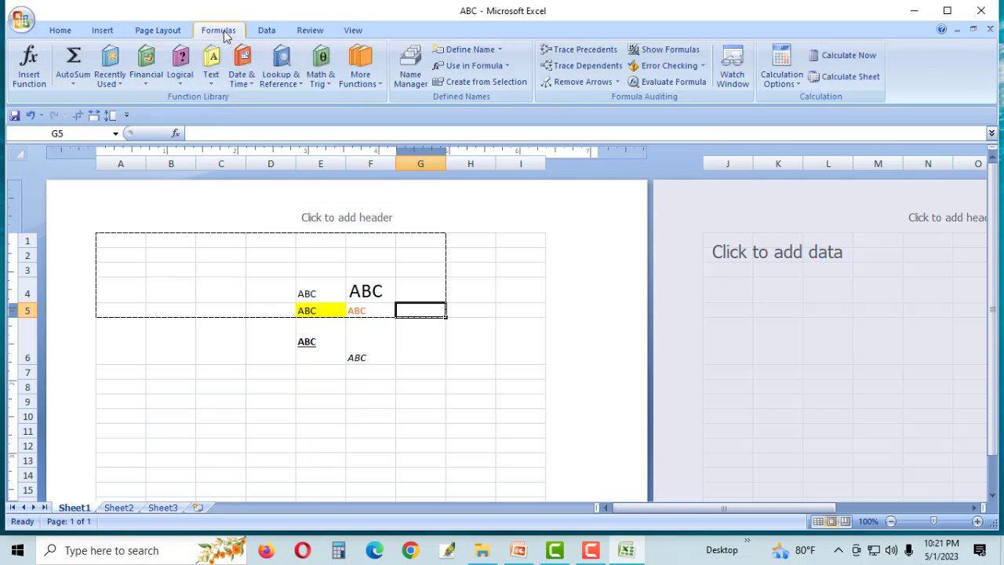
pyautogui.click(263, 30)
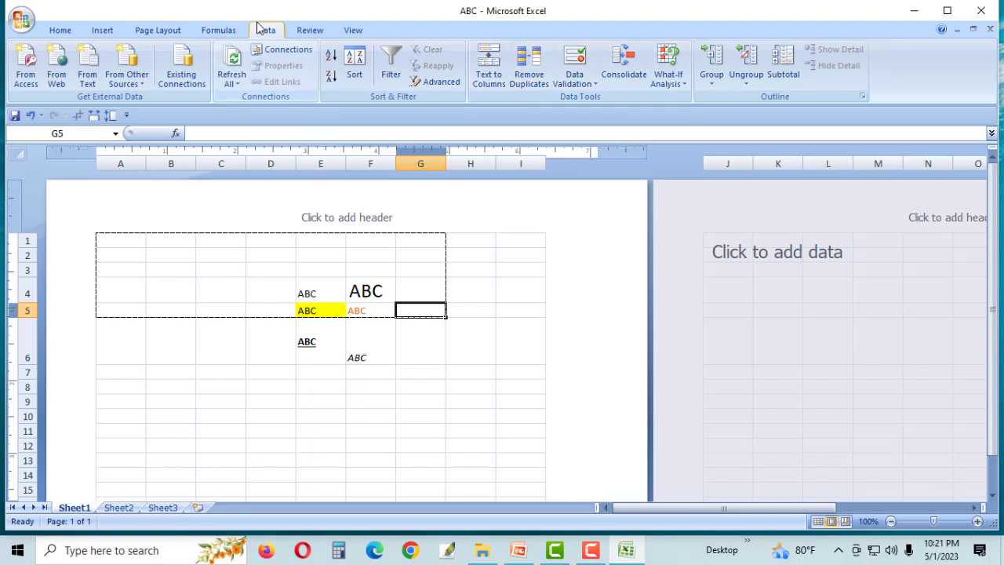
pyautogui.click(312, 31)
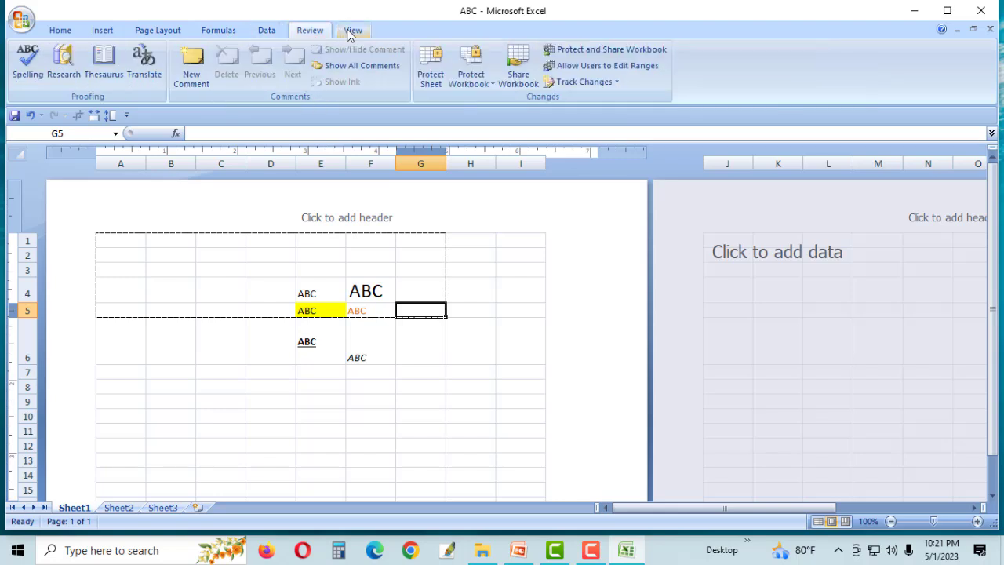
pyautogui.click(351, 30)
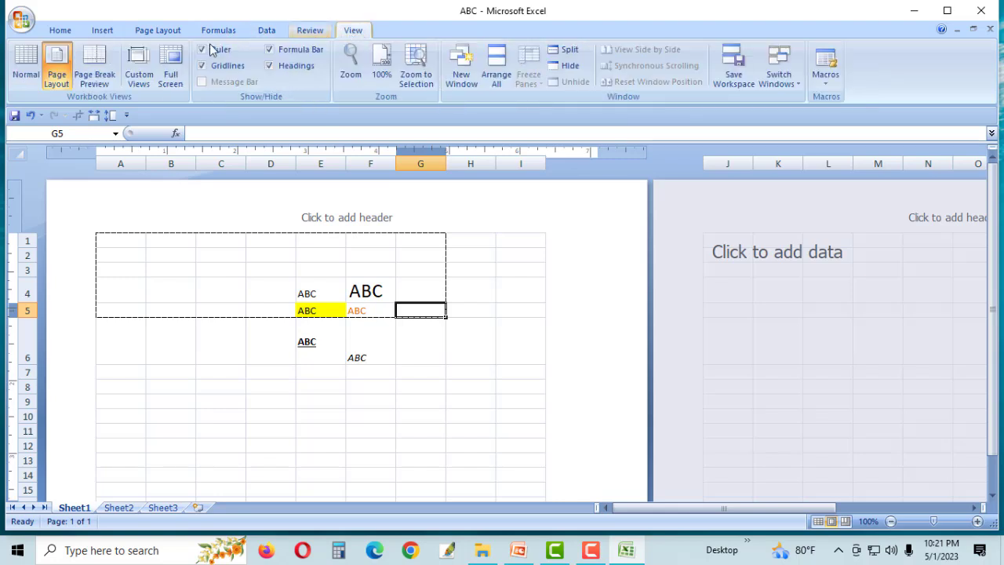
# - Switch the worksheet back to Normal view
pyautogui.click(34, 58)
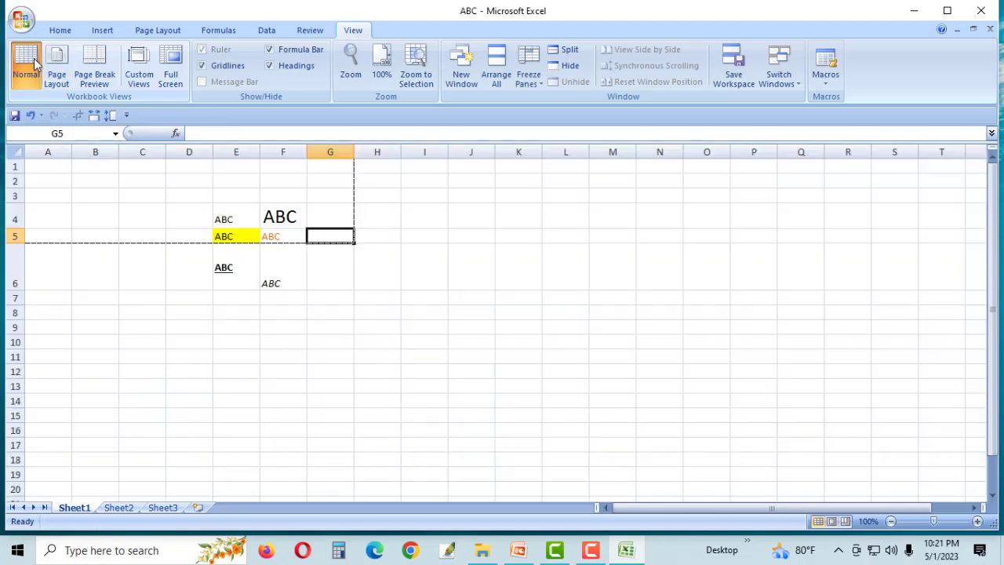
pyautogui.click(183, 294)
pyautogui.click(183, 359)
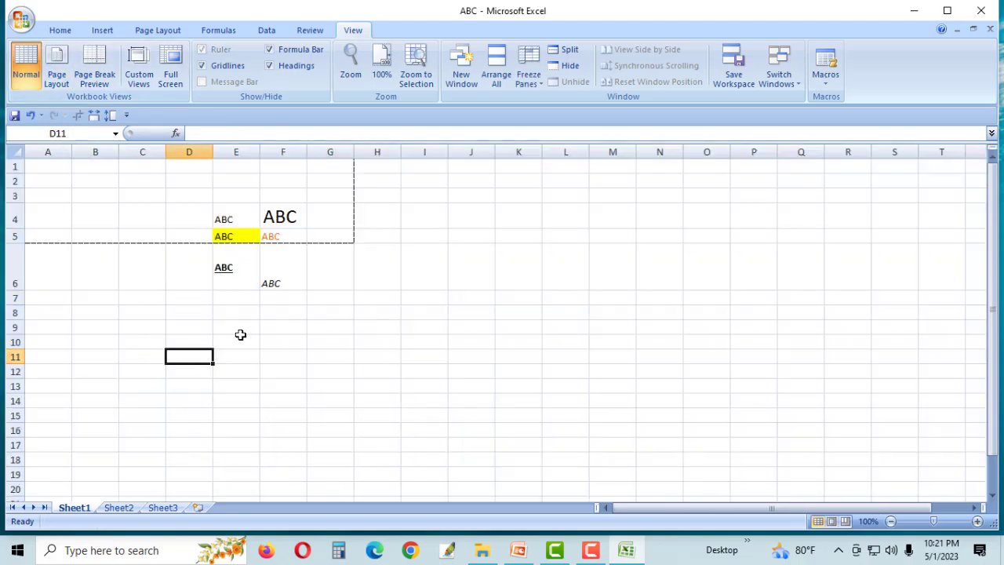
pyautogui.scroll(-1, 187, 314)
pyautogui.click(272, 313)
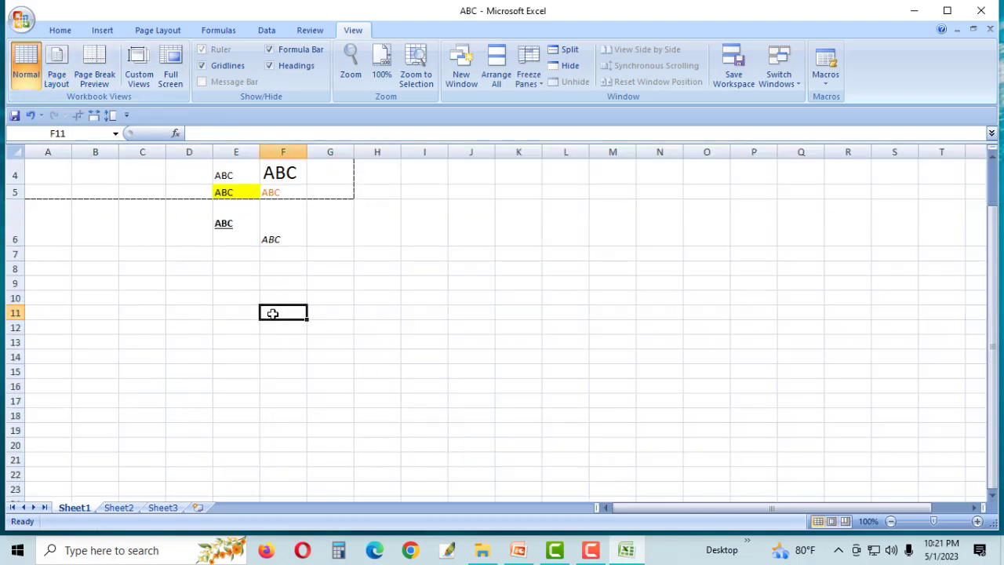
# - Enter Jan in cell E9
pyautogui.click(213, 297)
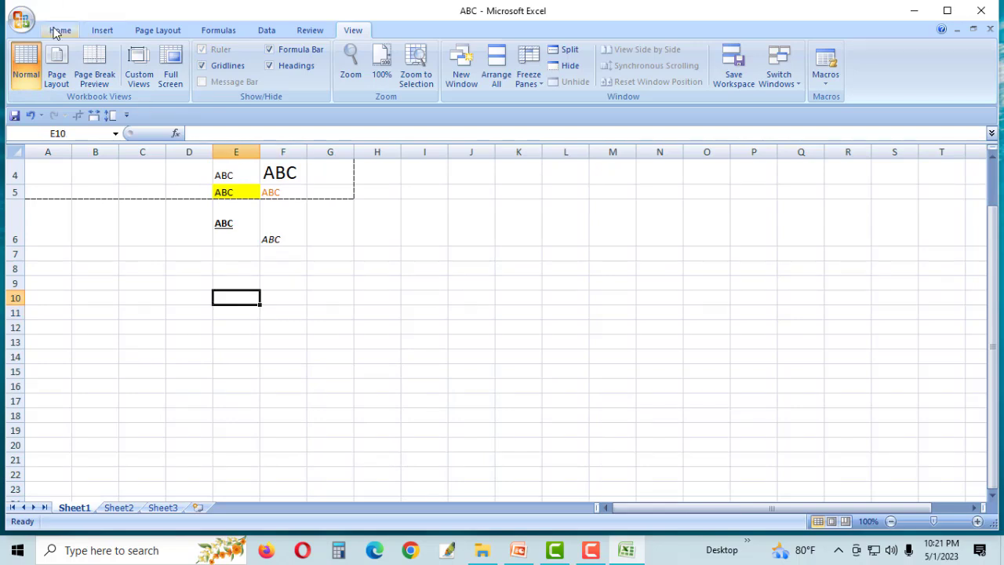
pyautogui.click(57, 28)
pyautogui.press('Down')
pyautogui.press('Down')
pyautogui.press('Down')
pyautogui.click(239, 285)
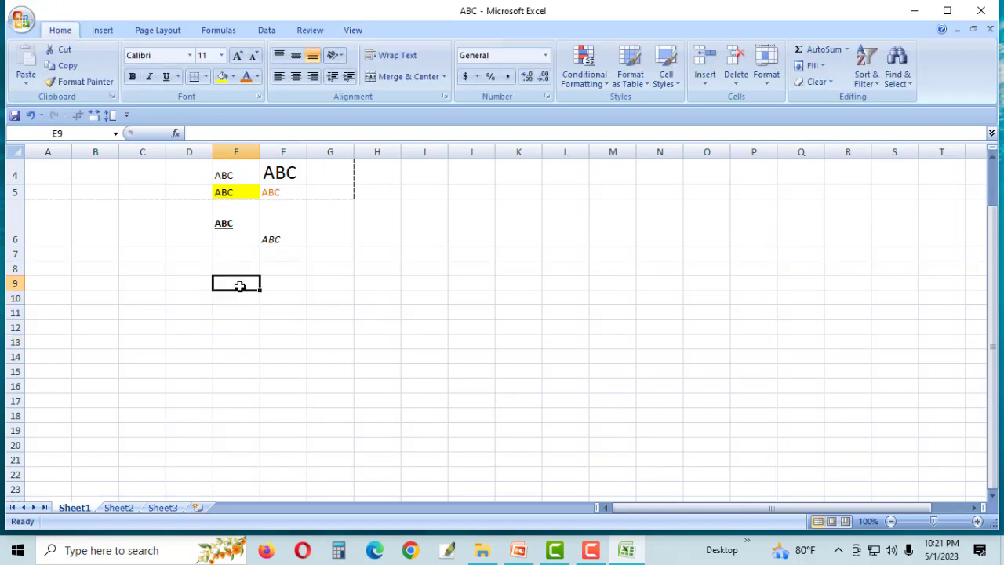
pyautogui.write('Jan')
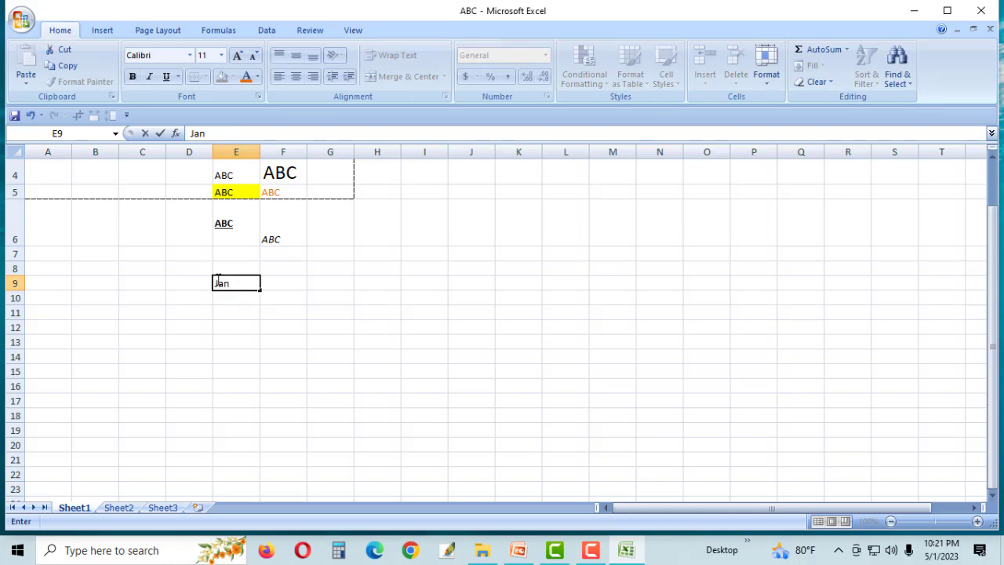
pyautogui.click(237, 323)
# - Fill the month series from cell E9 down column E to E27 and go through the filled months
pyautogui.click(234, 284)
pyautogui.moveTo(258, 289); pyautogui.dragTo(266, 469)
pyautogui.click(228, 214)
pyautogui.click(228, 225)
pyautogui.click(231, 240)
pyautogui.click(232, 255)
pyautogui.click(231, 284)
pyautogui.click(230, 330)
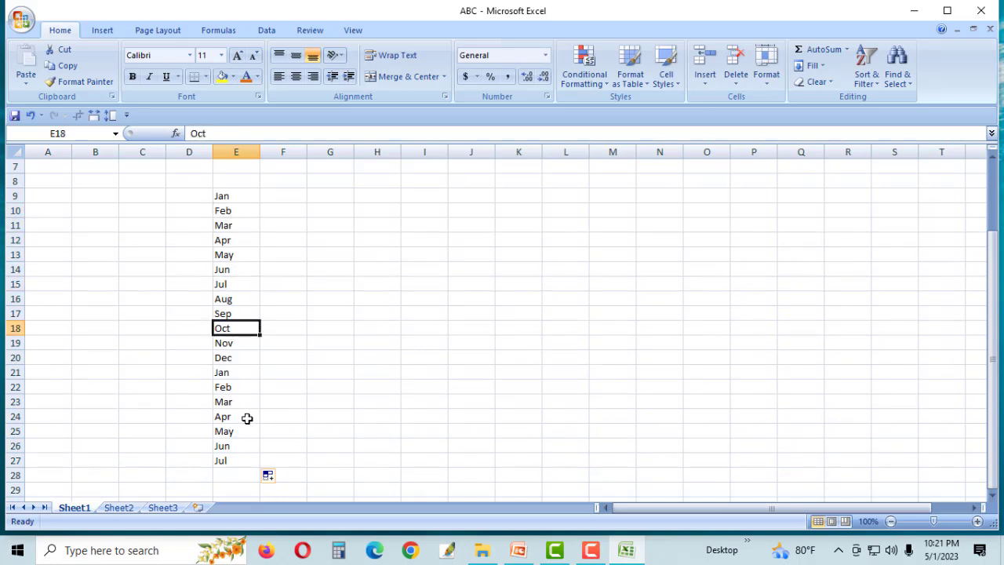
# - Fill the month series from cell E9 across row 9 to column O
pyautogui.click(226, 197)
pyautogui.moveTo(260, 202); pyautogui.dragTo(709, 209)
pyautogui.click(461, 295)
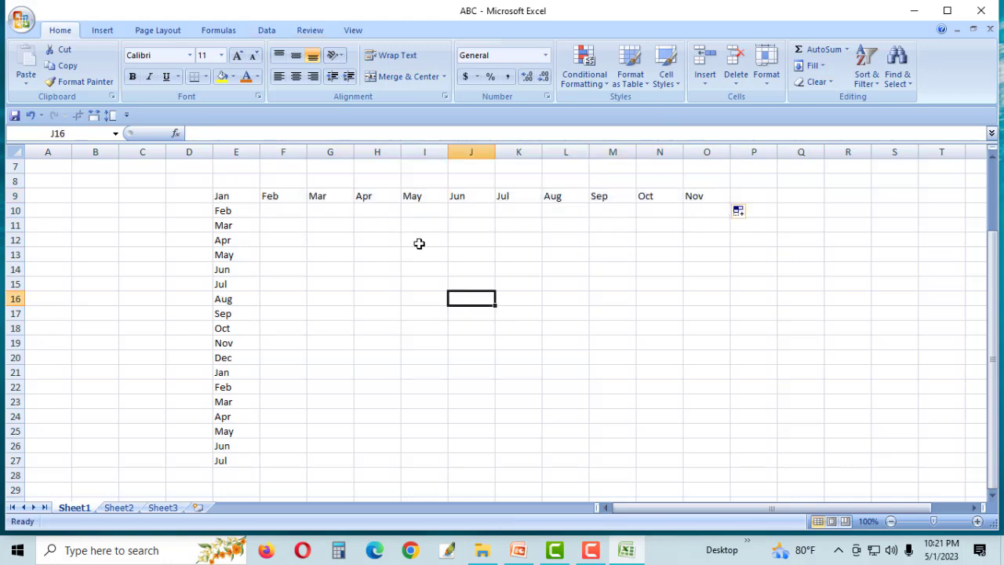
pyautogui.moveTo(230, 196); pyautogui.dragTo(736, 195)
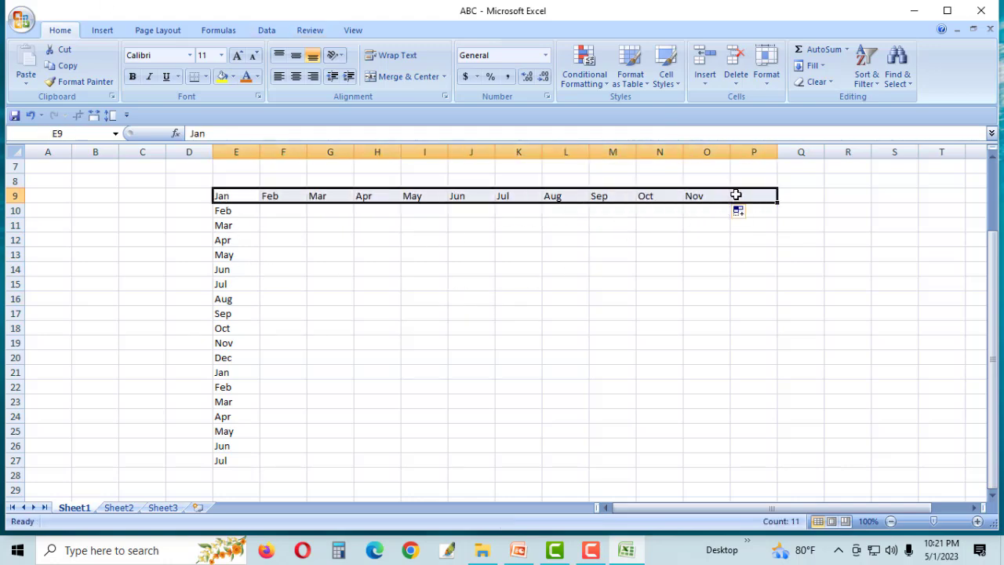
pyautogui.click(704, 213)
pyautogui.click(309, 273)
# - Enter Sat in cell F13 and fill the weekday series down column F to F25
pyautogui.click(278, 256)
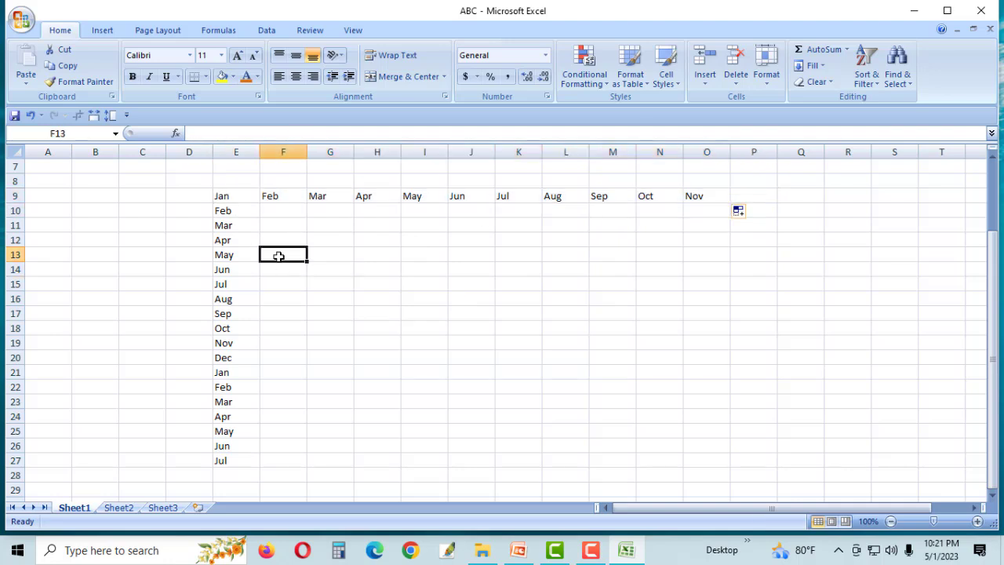
pyautogui.write('Sat')
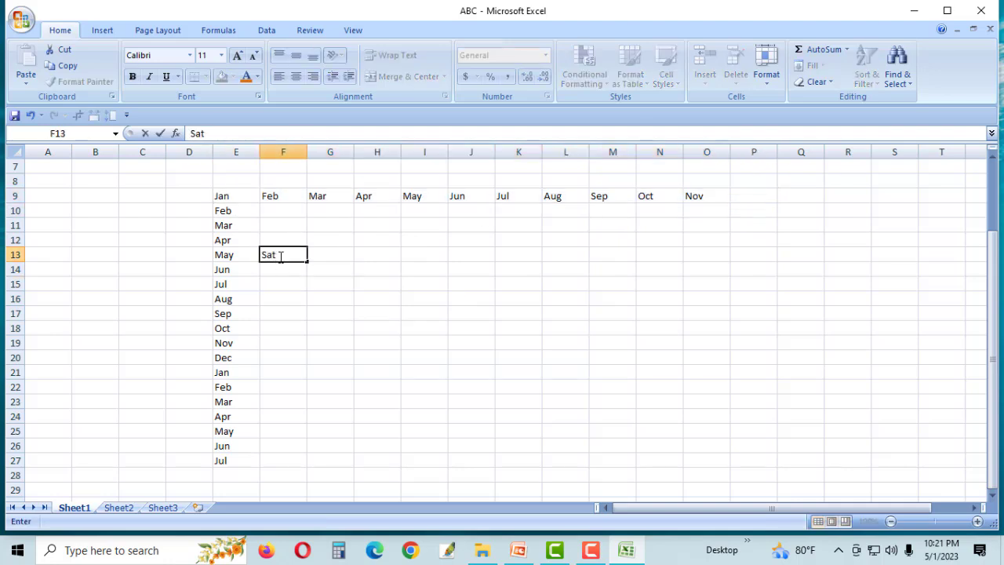
pyautogui.click(273, 307)
pyautogui.click(301, 259)
pyautogui.moveTo(306, 261); pyautogui.dragTo(308, 430)
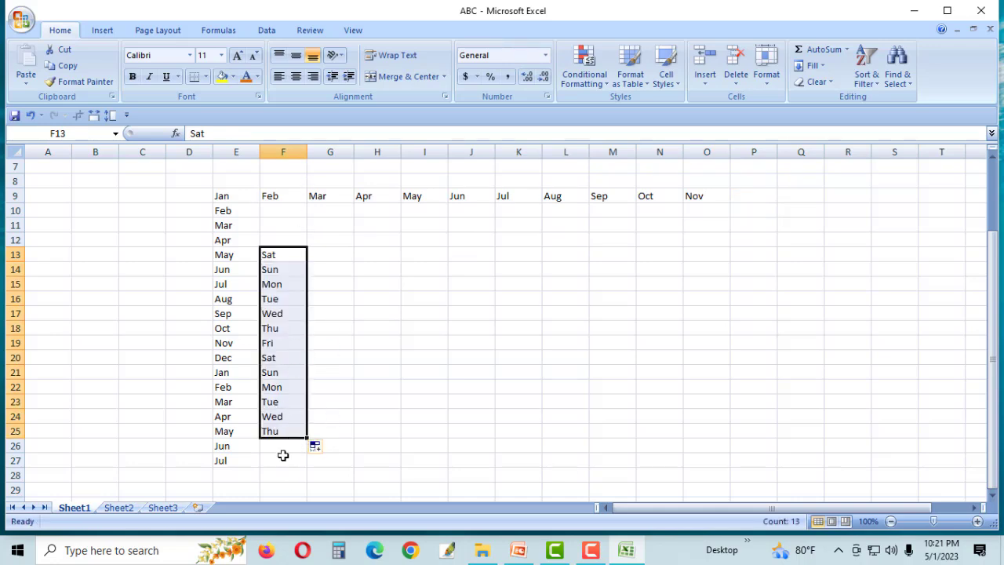
pyautogui.click(339, 283)
# - Fill the weekday series from cell F13 across row 13 to column O
pyautogui.click(298, 257)
pyautogui.moveTo(308, 262); pyautogui.dragTo(726, 254)
pyautogui.click(608, 298)
pyautogui.moveTo(268, 259); pyautogui.dragTo(717, 258)
pyautogui.click(434, 313)
pyautogui.scroll(2, 281, 250)
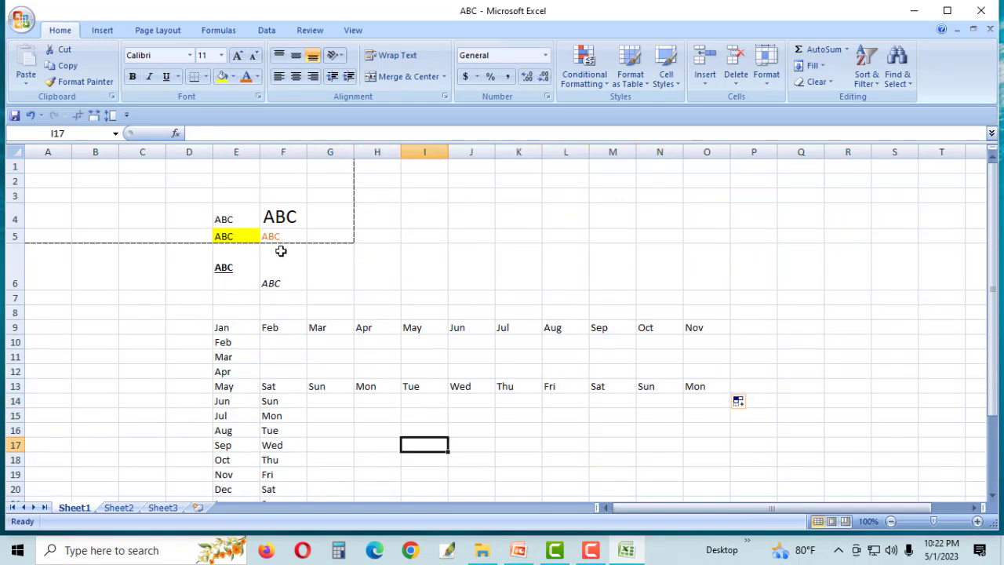
pyautogui.click(379, 266)
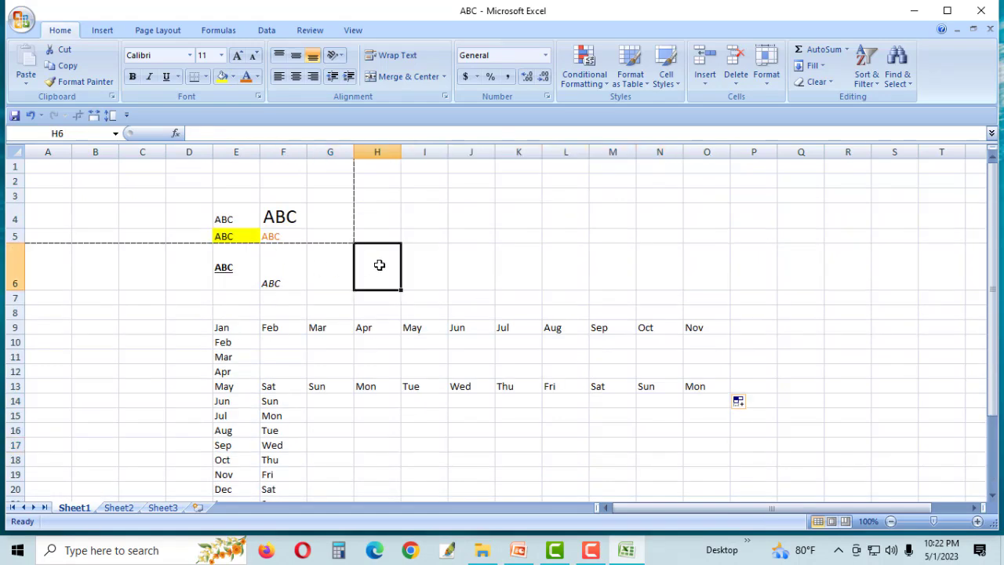
pyautogui.click(561, 274)
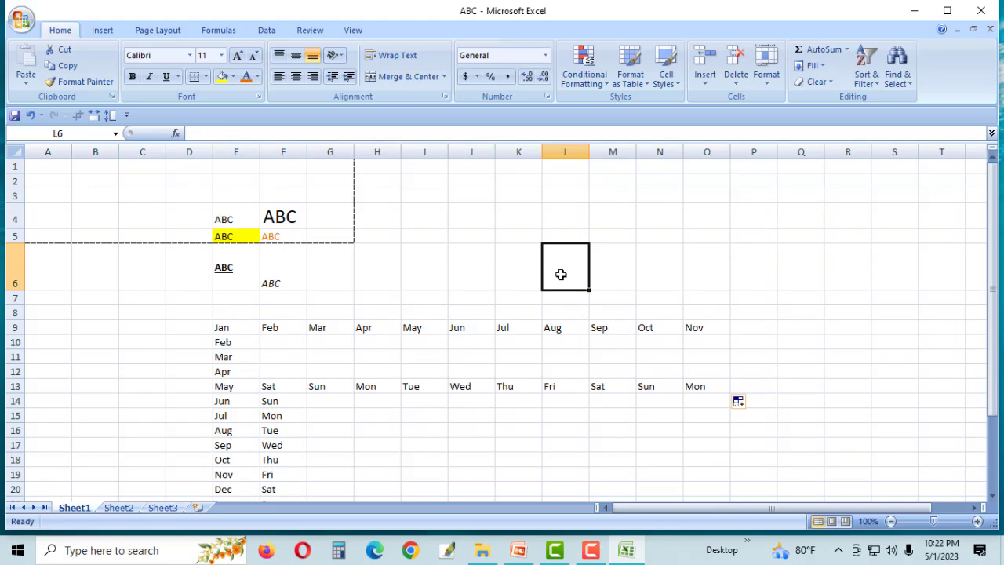
pyautogui.click(365, 278)
pyautogui.click(496, 280)
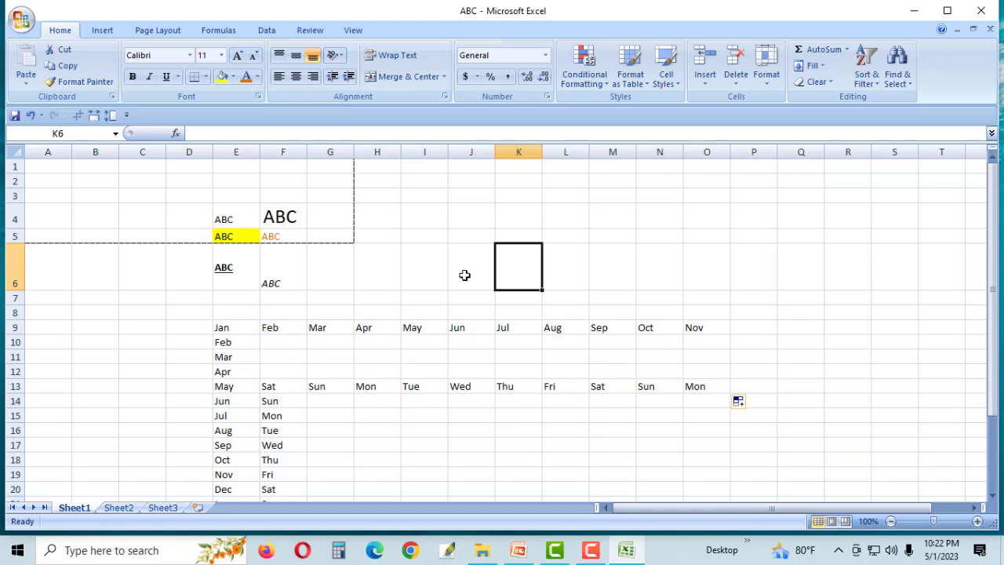
# - Open the sheet's print preview, zoom in on the ABC cells, and close the preview
pyautogui.click(22, 22)
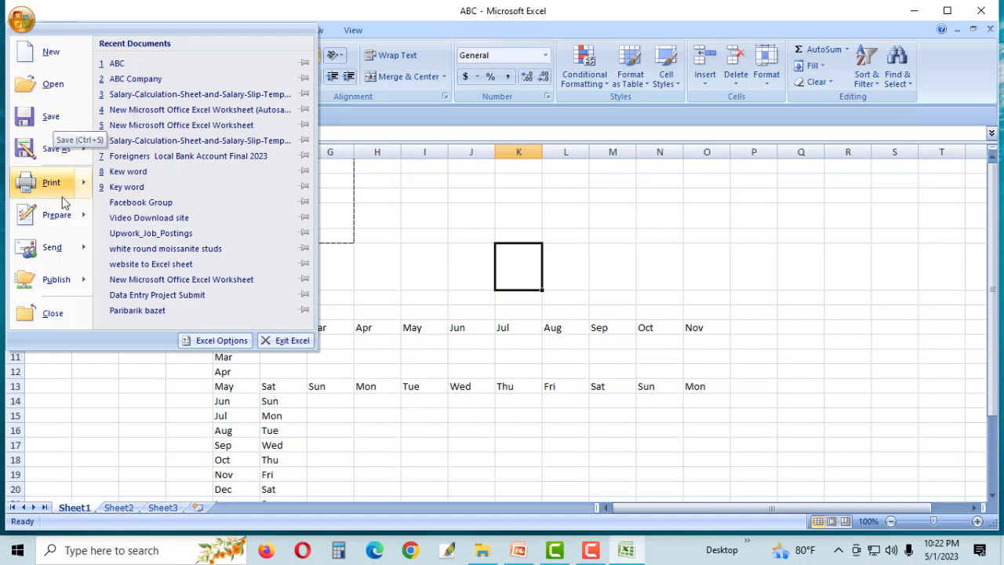
pyautogui.moveTo(66, 189)
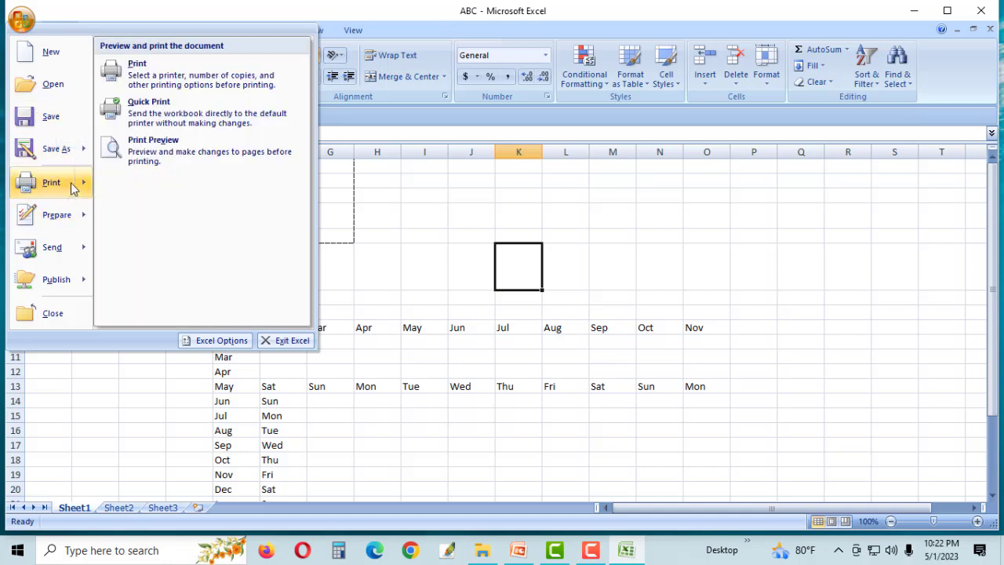
pyautogui.click(171, 149)
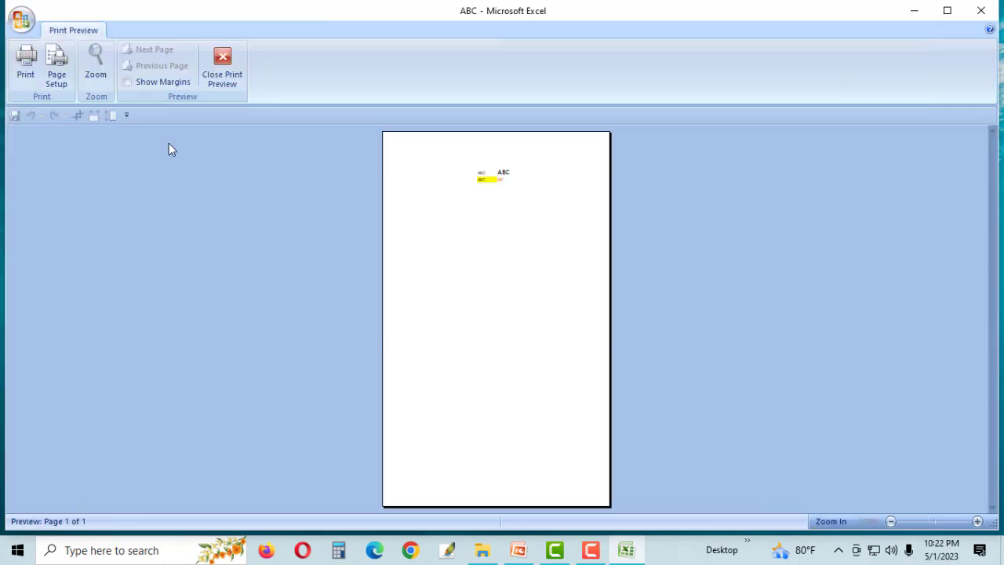
pyautogui.click(488, 186)
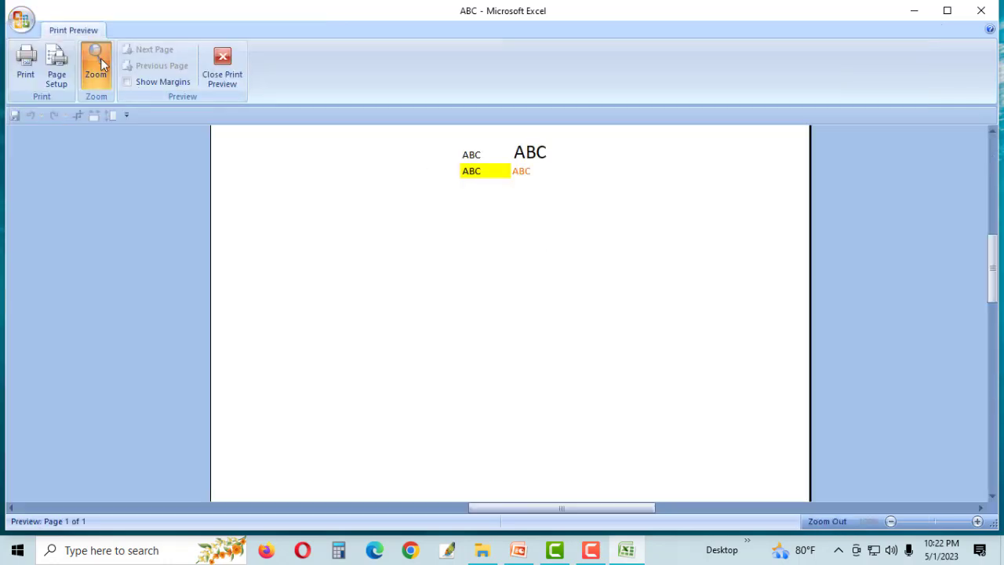
pyautogui.click(213, 65)
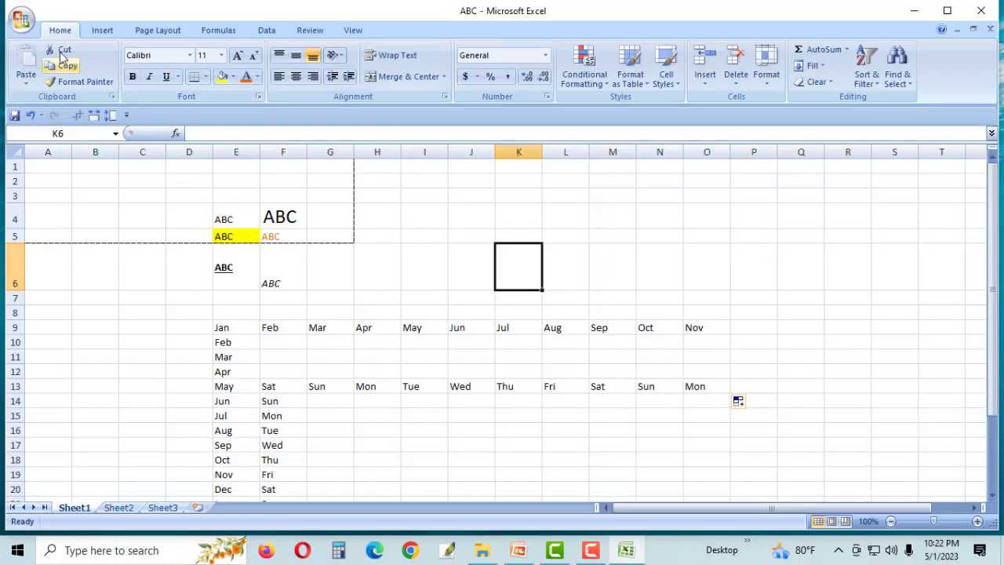
# - Bring up the print preview of the sheet once more and return to the worksheet
pyautogui.click(21, 19)
pyautogui.hotkey('alt', 'F2')
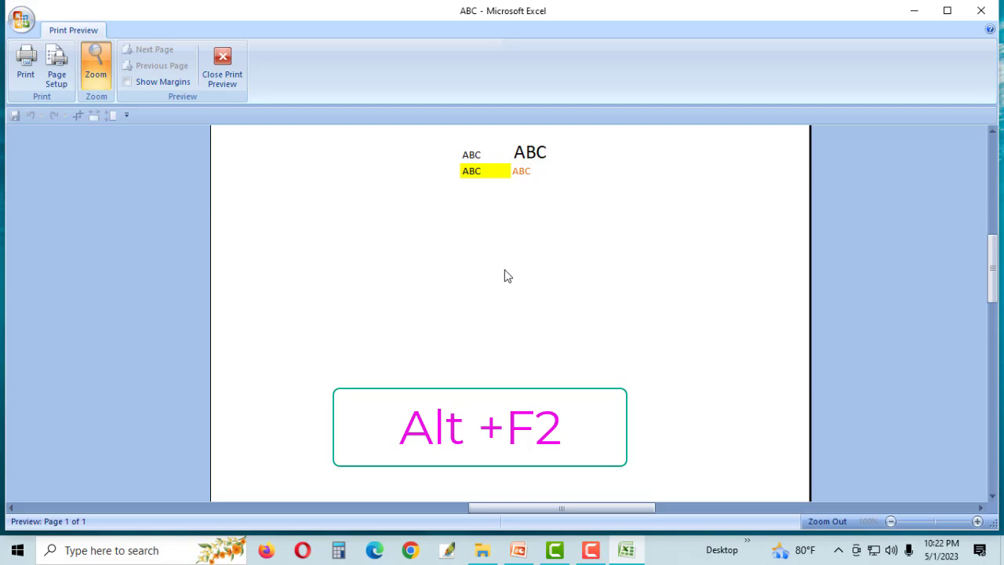
pyautogui.click(231, 77)
# - Select the range A1:O16 and clear the sheet's print area
pyautogui.click(292, 299)
pyautogui.moveTo(44, 172); pyautogui.dragTo(698, 427)
pyautogui.click(157, 30)
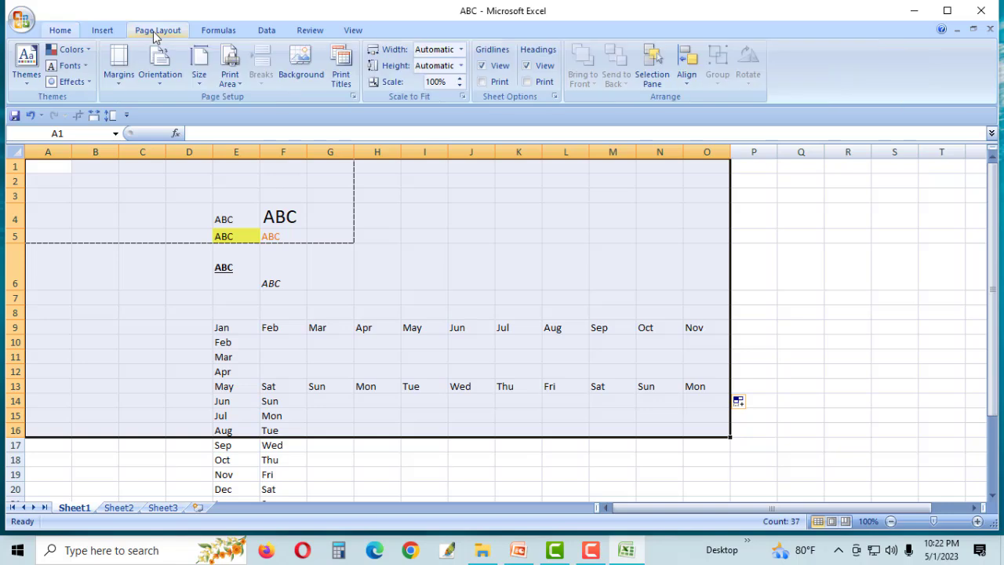
pyautogui.click(229, 75)
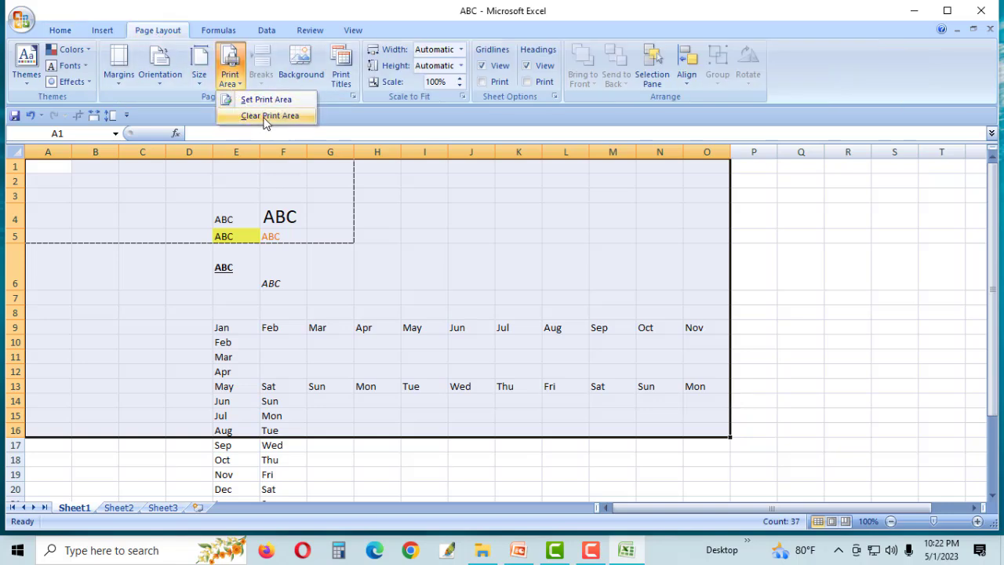
pyautogui.click(267, 117)
pyautogui.click(189, 267)
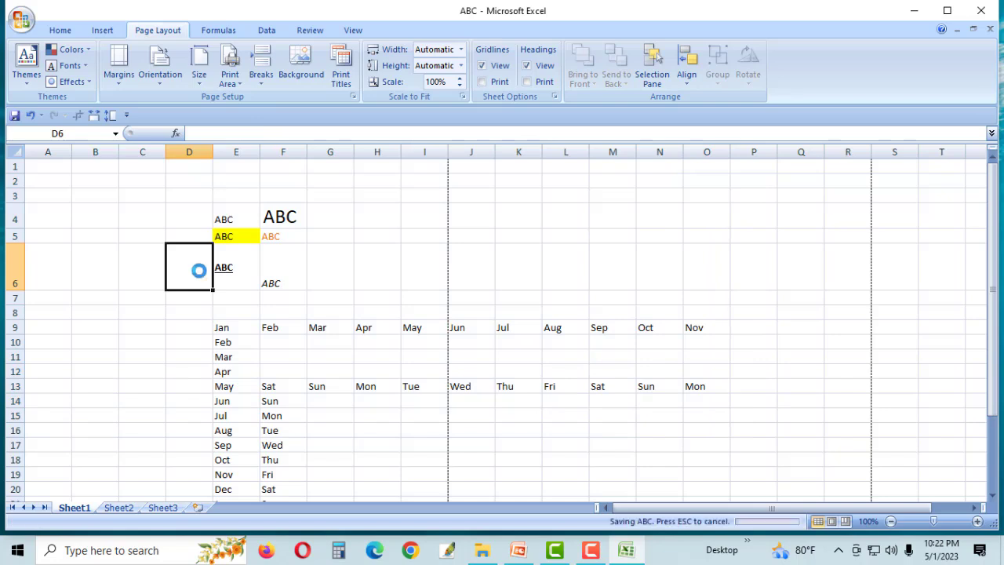
pyautogui.click(475, 317)
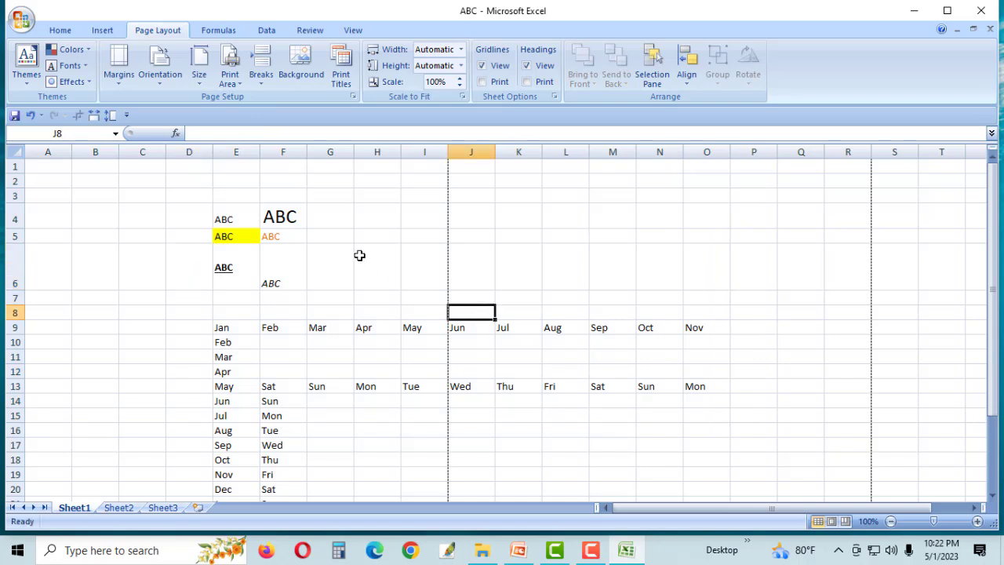
# - Select the range B4:O13, covering the ABC cells and the month and weekday rows
pyautogui.scroll(-5, 361, 256)
pyautogui.scroll(5, 369, 258)
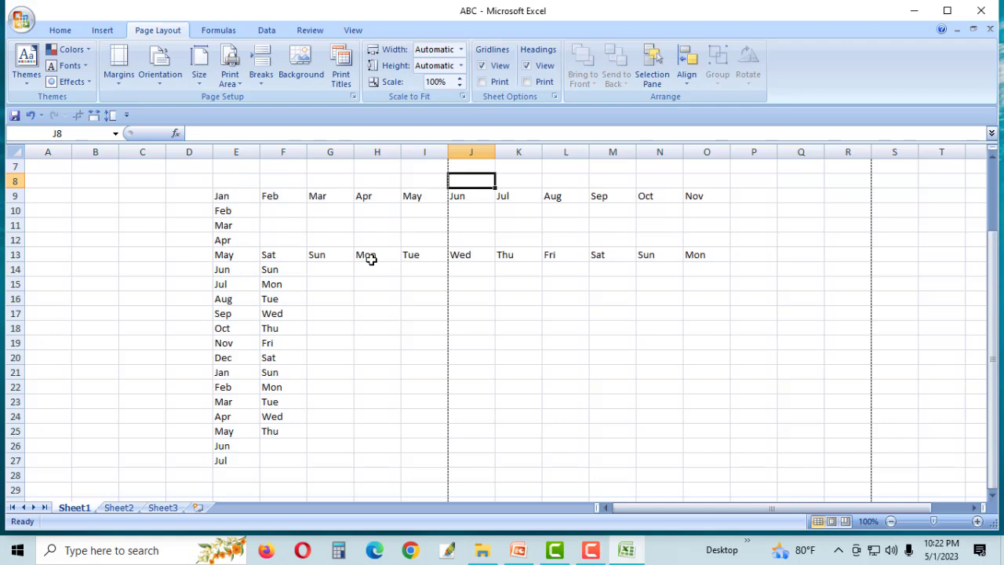
pyautogui.click(298, 216)
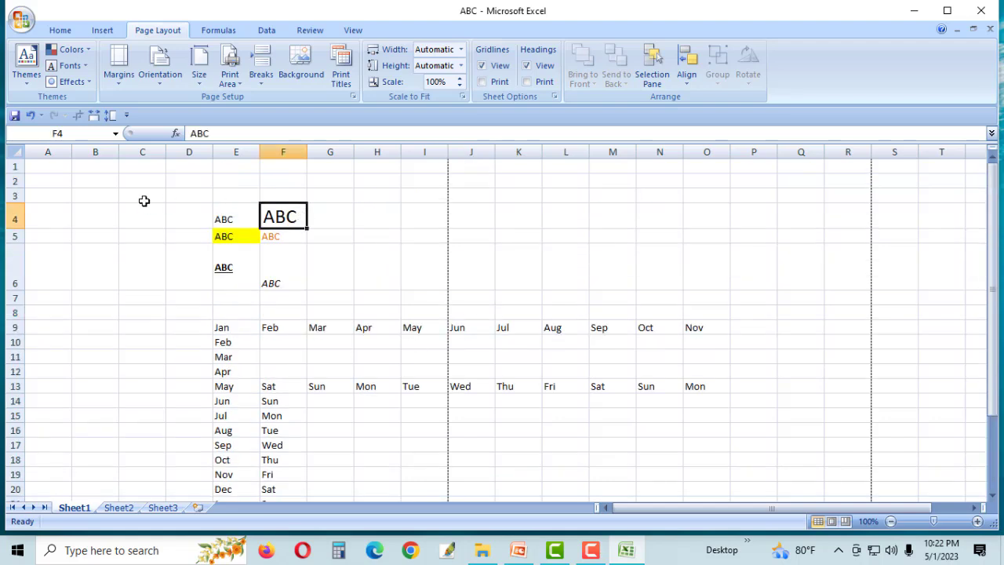
pyautogui.moveTo(99, 212); pyautogui.dragTo(724, 387)
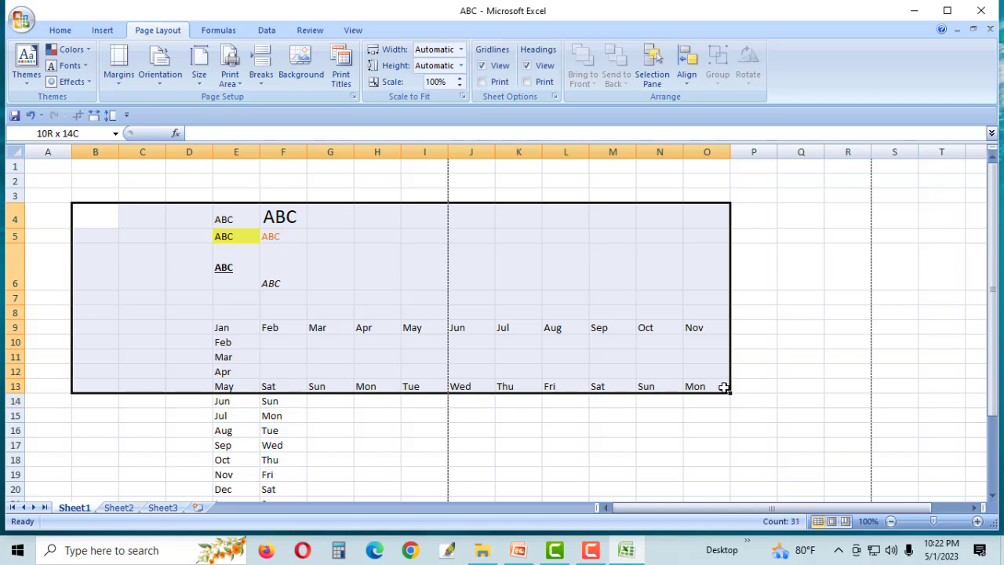
pyautogui.click(724, 387)
pyautogui.click(242, 206)
pyautogui.click(110, 206)
pyautogui.moveTo(110, 203)
pyautogui.mouseDown()
pyautogui.moveTo(646, 377)
pyautogui.moveTo(714, 381)
pyautogui.moveTo(701, 382)
pyautogui.mouseUp()
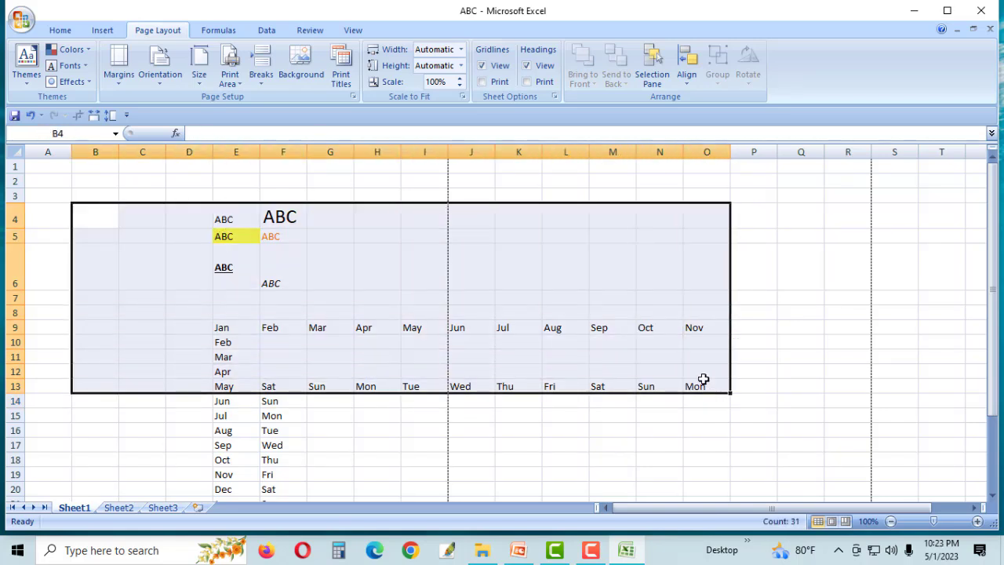